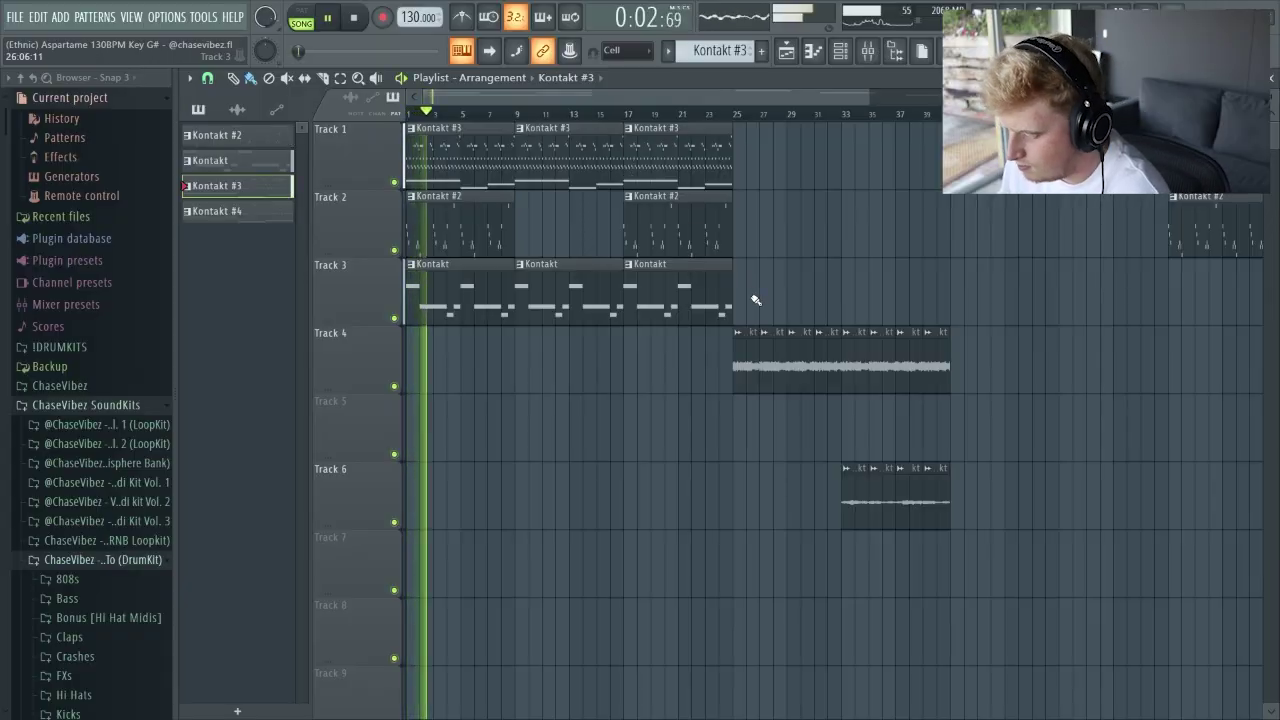
Audition the arrangement starting near bar 33, then stop playback
{"action": "scroll", "coordinate": [524, 138], "scroll_direction": "up", "scroll_amount": 2}
{"action": "scroll", "coordinate": [524, 138], "scroll_direction": "up", "scroll_amount": 2}
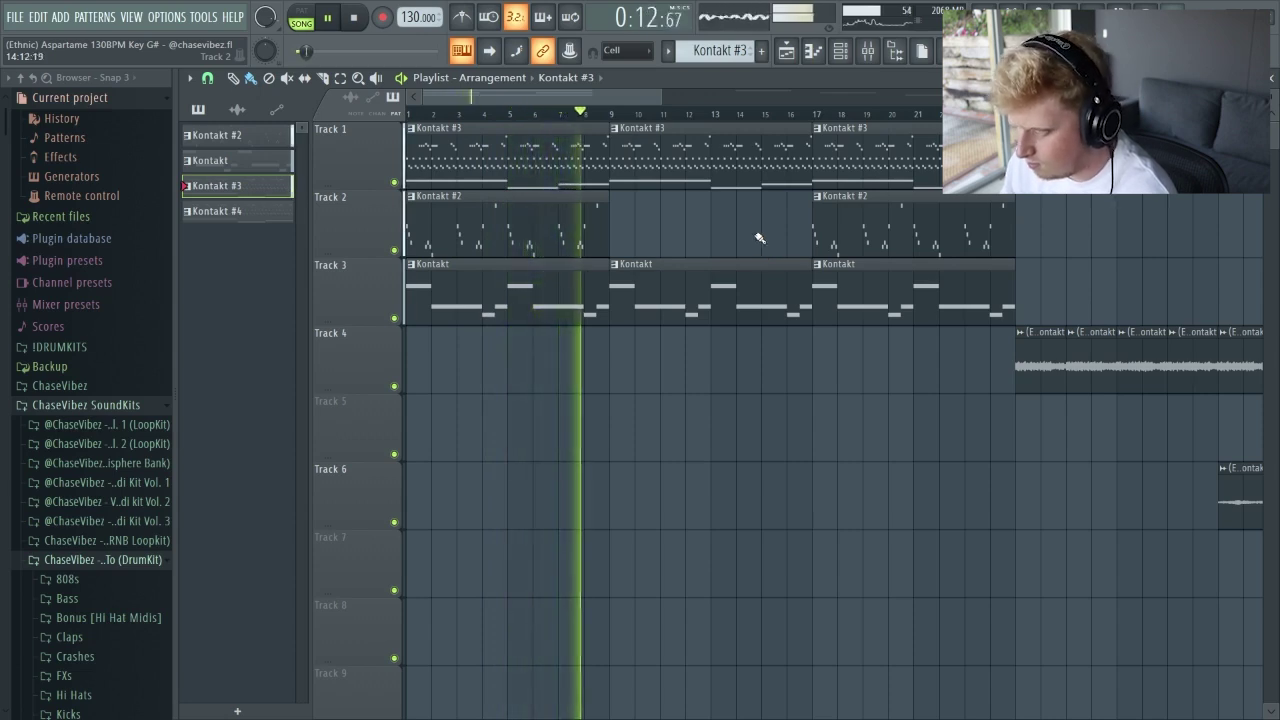
{"action": "scroll", "coordinate": [722, 125], "scroll_direction": "down", "scroll_amount": 2}
{"action": "scroll", "coordinate": [725, 125], "scroll_direction": "down", "scroll_amount": 2}
{"action": "key", "text": "space"}
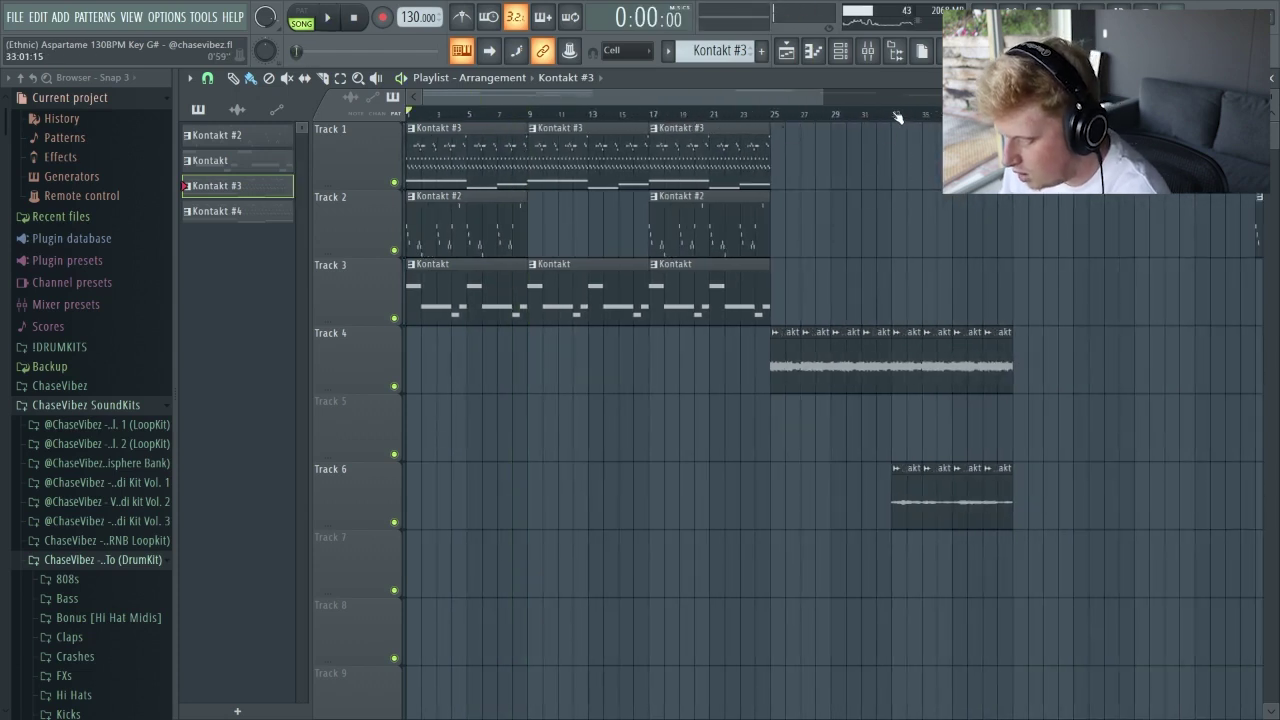
{"action": "left_click", "coordinate": [897, 117]}
{"action": "key", "text": "space"}
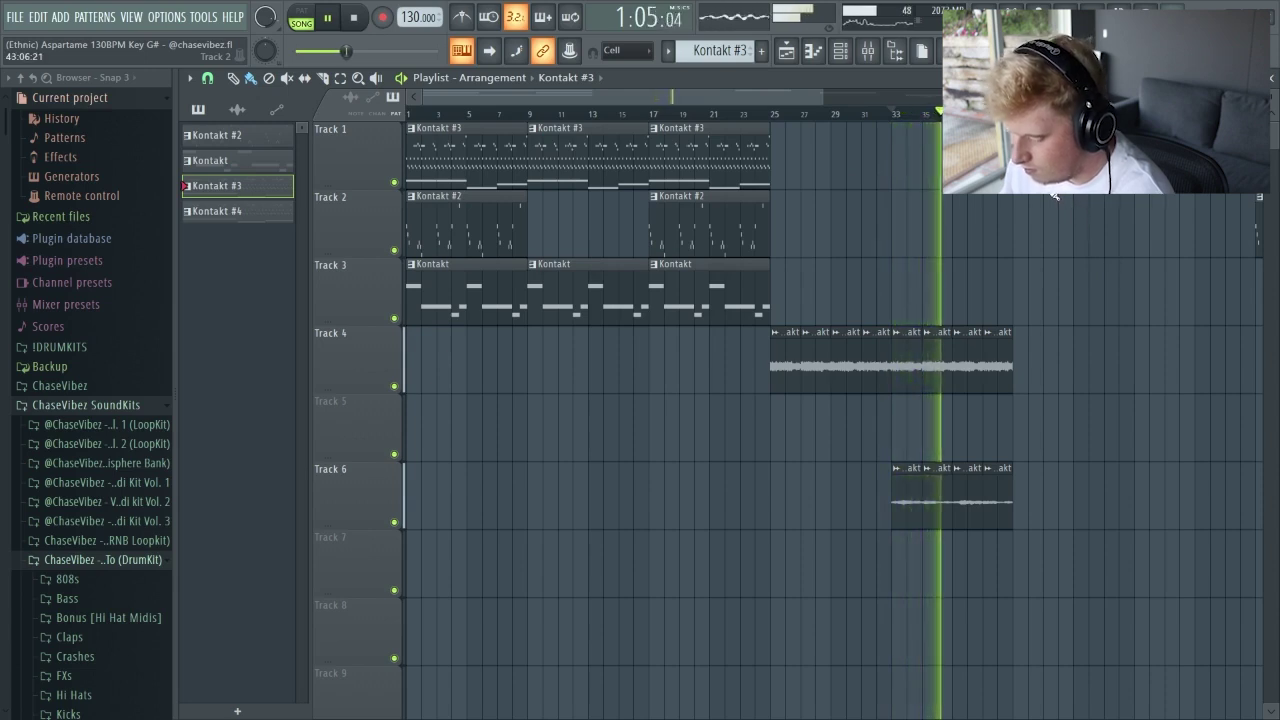
{"action": "key", "text": "space"}
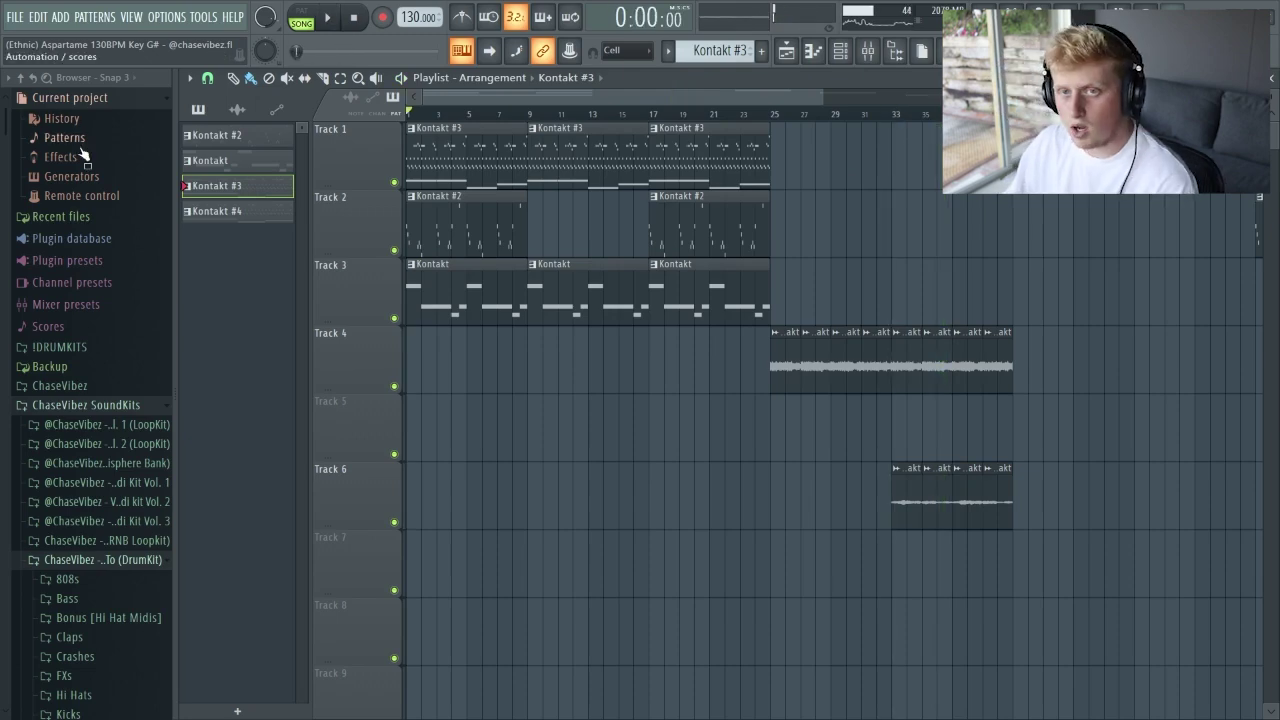
Bring up Kontakt #3's notes and review its Mallet Flux celesta instrument choices
{"action": "key", "text": "F7"}
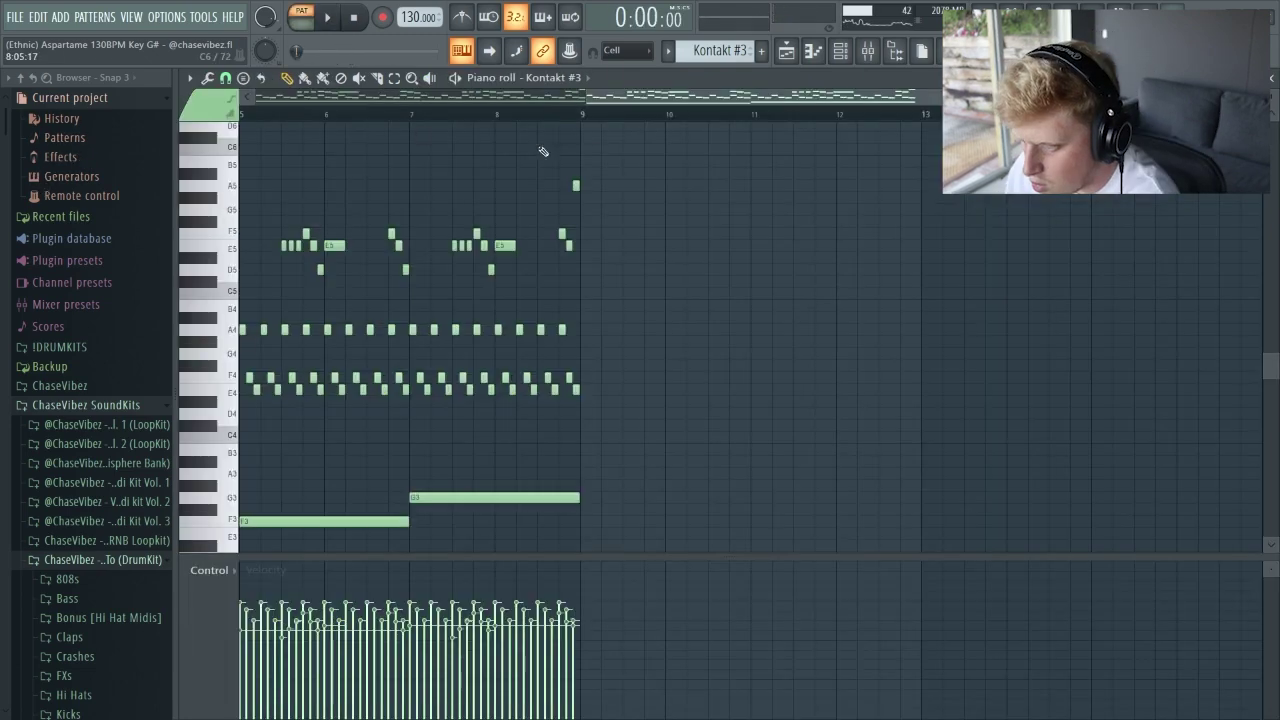
{"action": "left_click_drag", "start_coordinate": [686, 95], "coordinate": [390, 95]}
{"action": "left_click", "coordinate": [840, 50]}
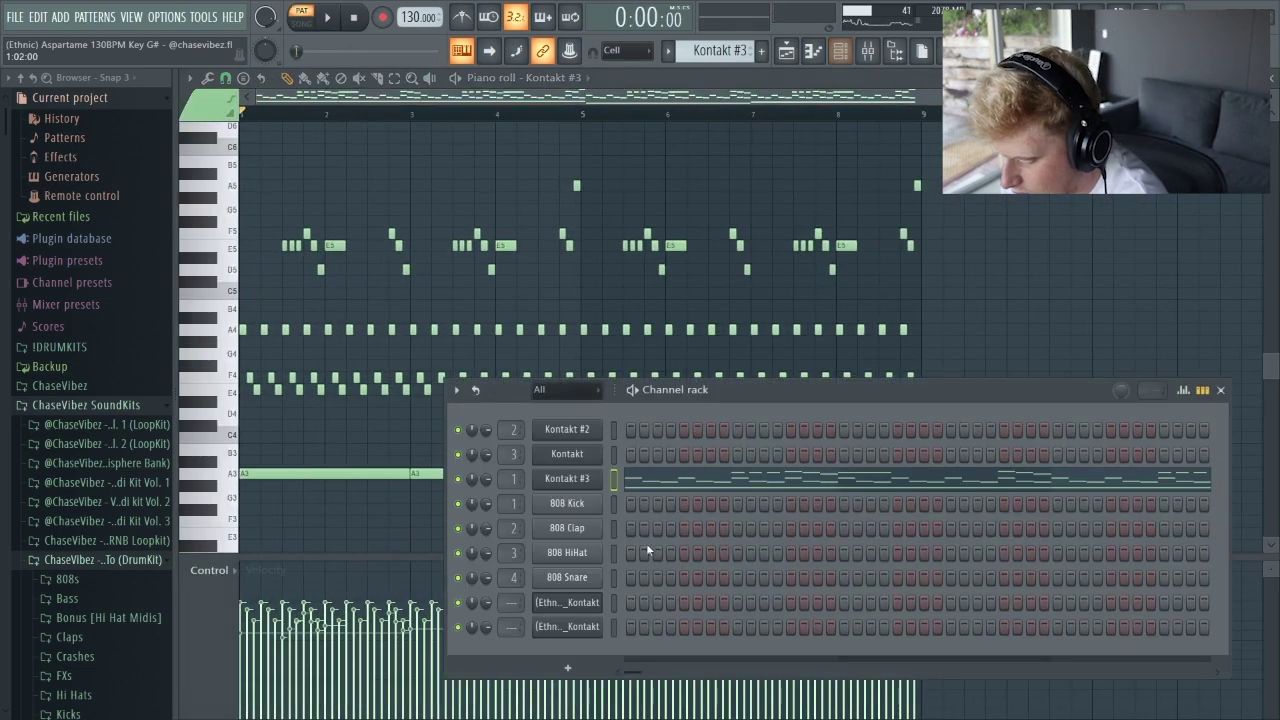
{"action": "left_click", "coordinate": [581, 486]}
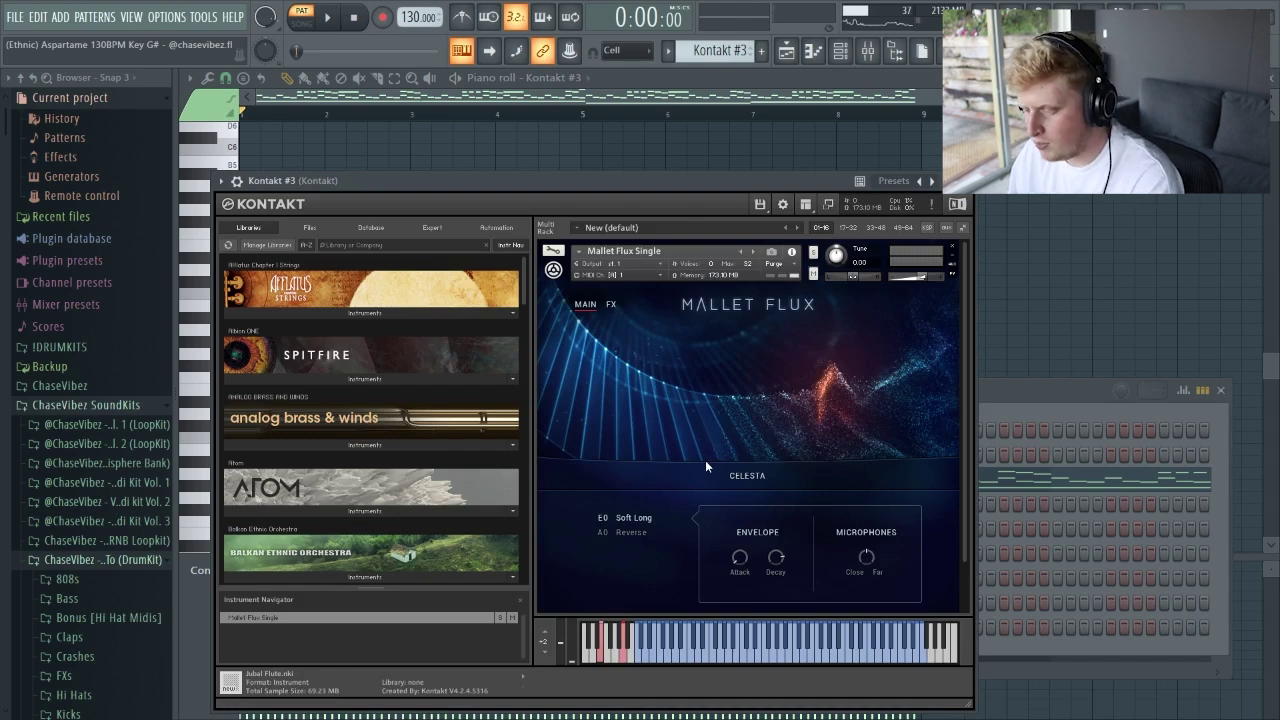
{"action": "left_click", "coordinate": [753, 476]}
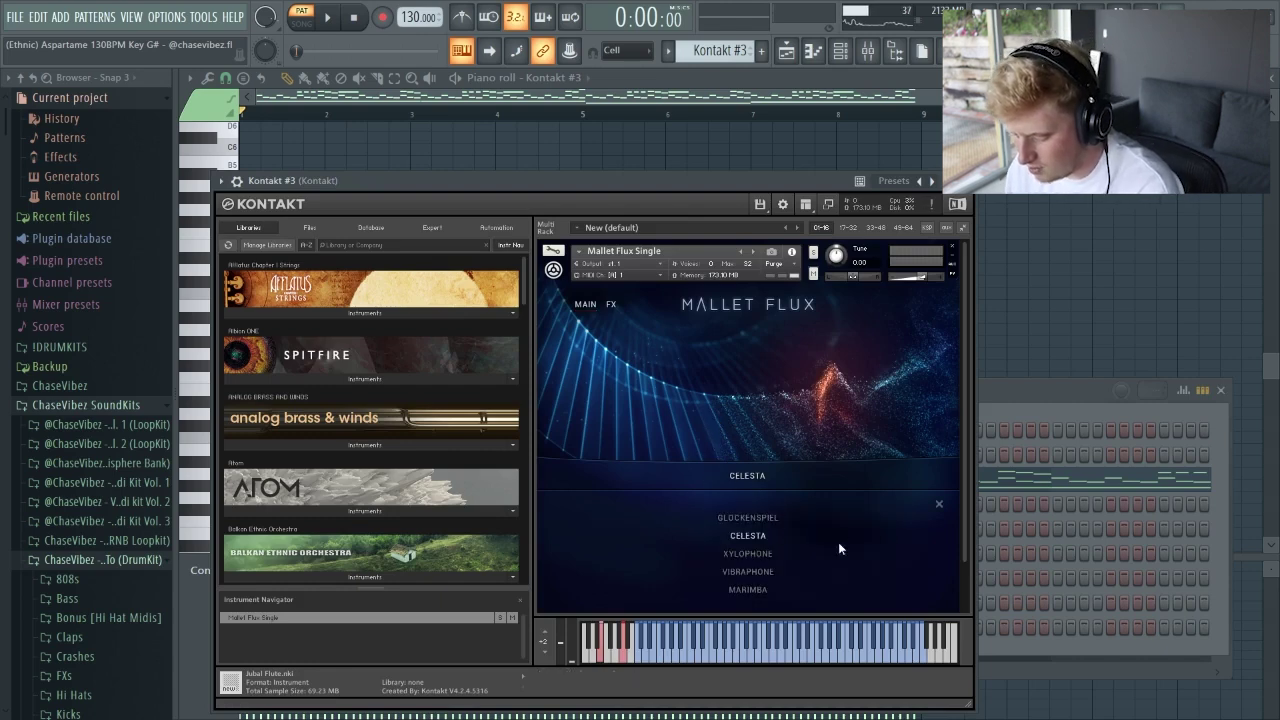
{"action": "left_click", "coordinate": [938, 505]}
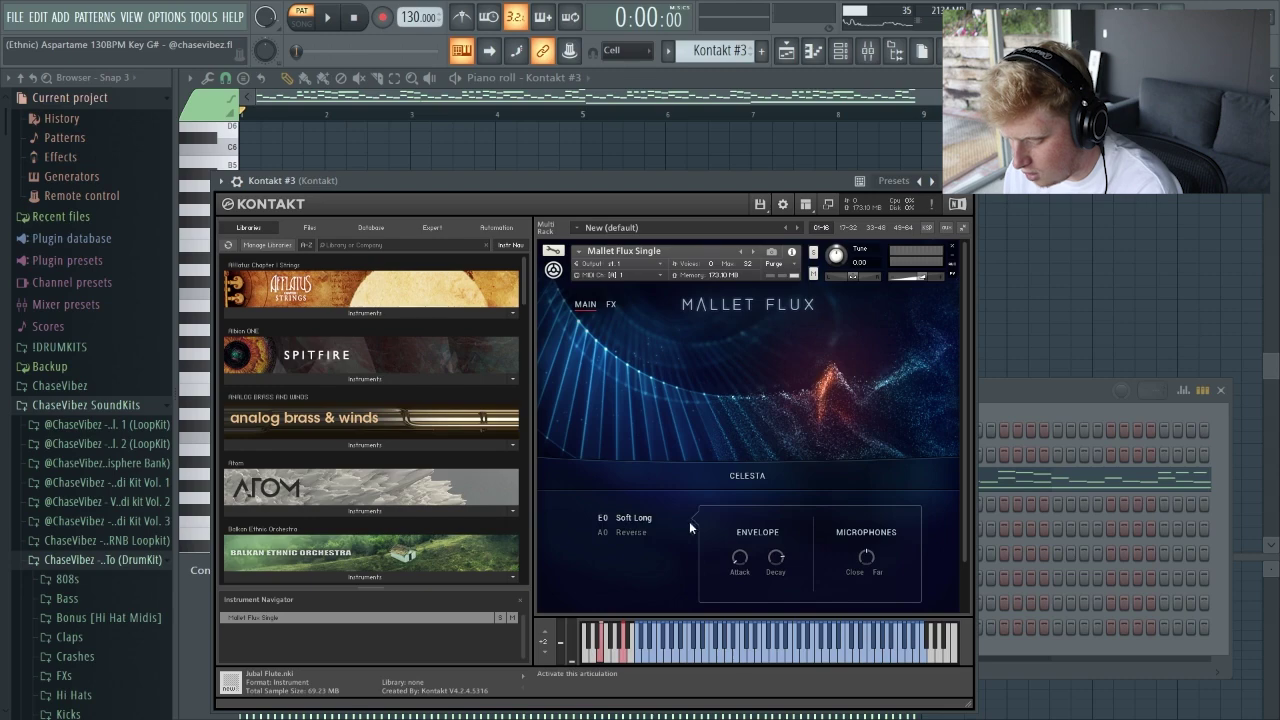
{"action": "left_click", "coordinate": [775, 92]}
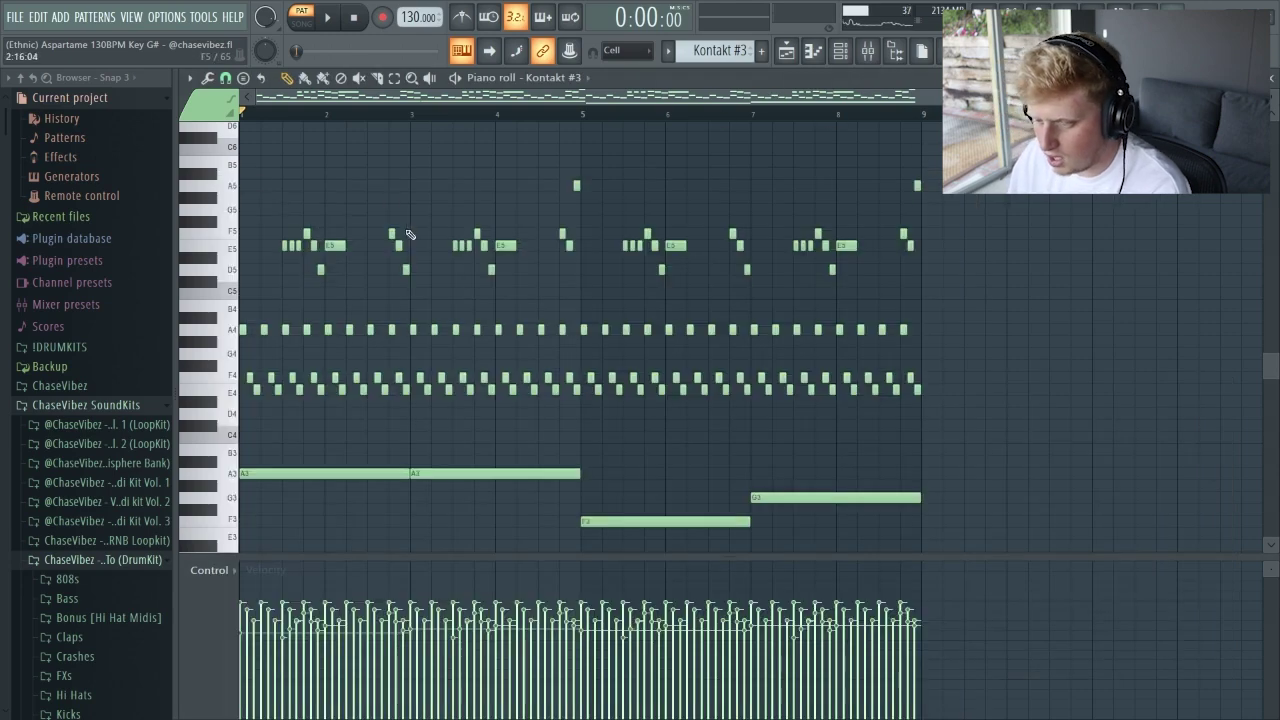
Play the Kontakt #3 pattern to hear its melody, chords and bass
{"action": "scroll", "coordinate": [272, 118], "scroll_direction": "up", "scroll_amount": 3}
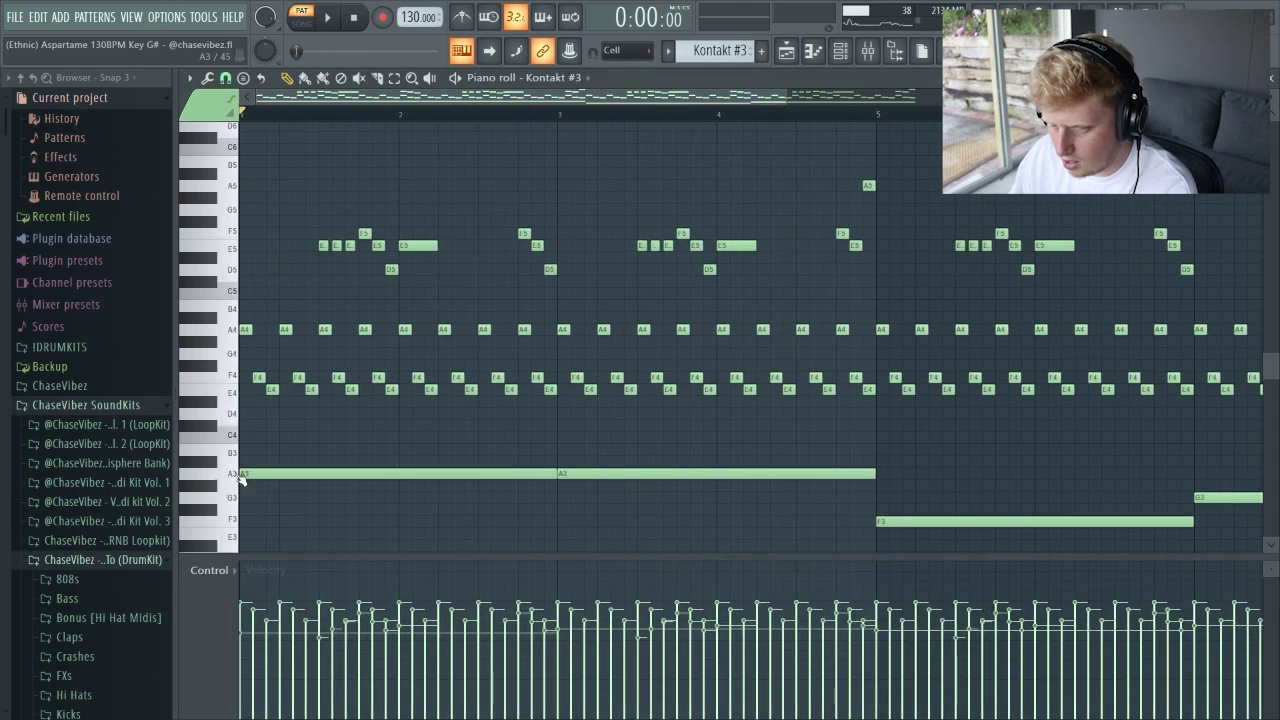
{"action": "key", "text": "space"}
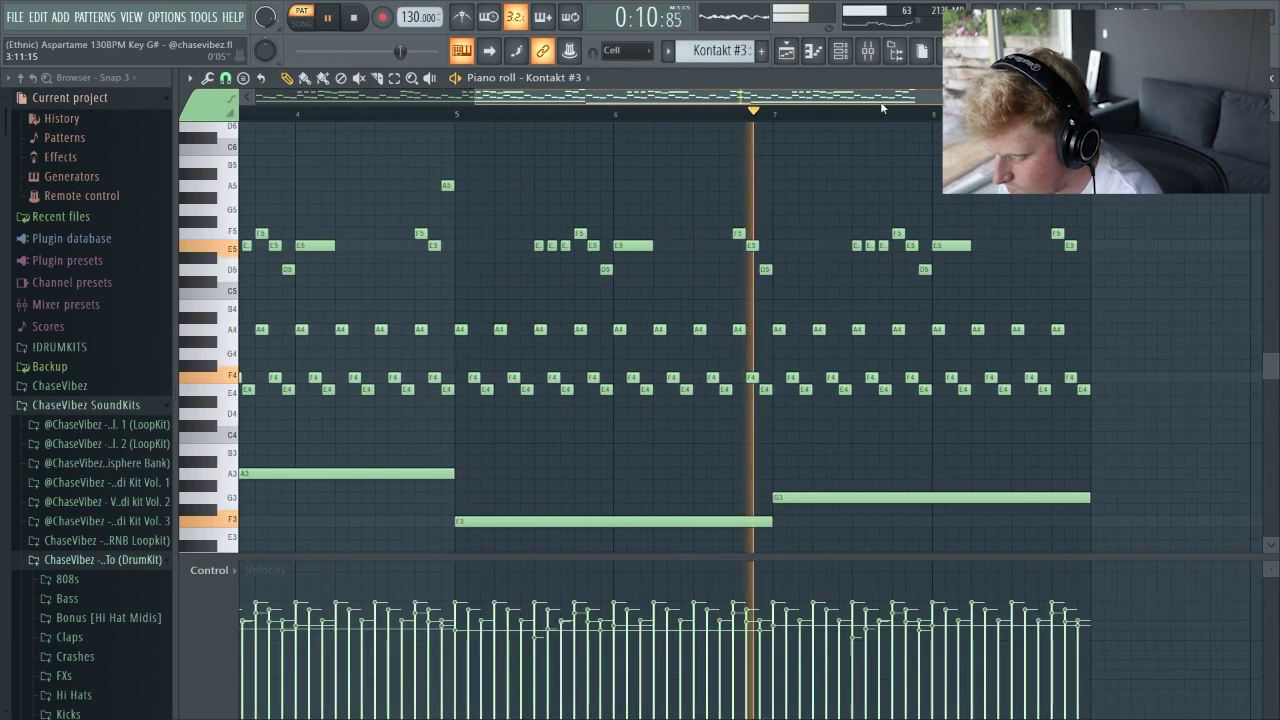
{"action": "scroll", "coordinate": [880, 113], "scroll_direction": "down", "scroll_amount": 1}
{"action": "scroll", "coordinate": [880, 113], "scroll_direction": "down", "scroll_amount": 2}
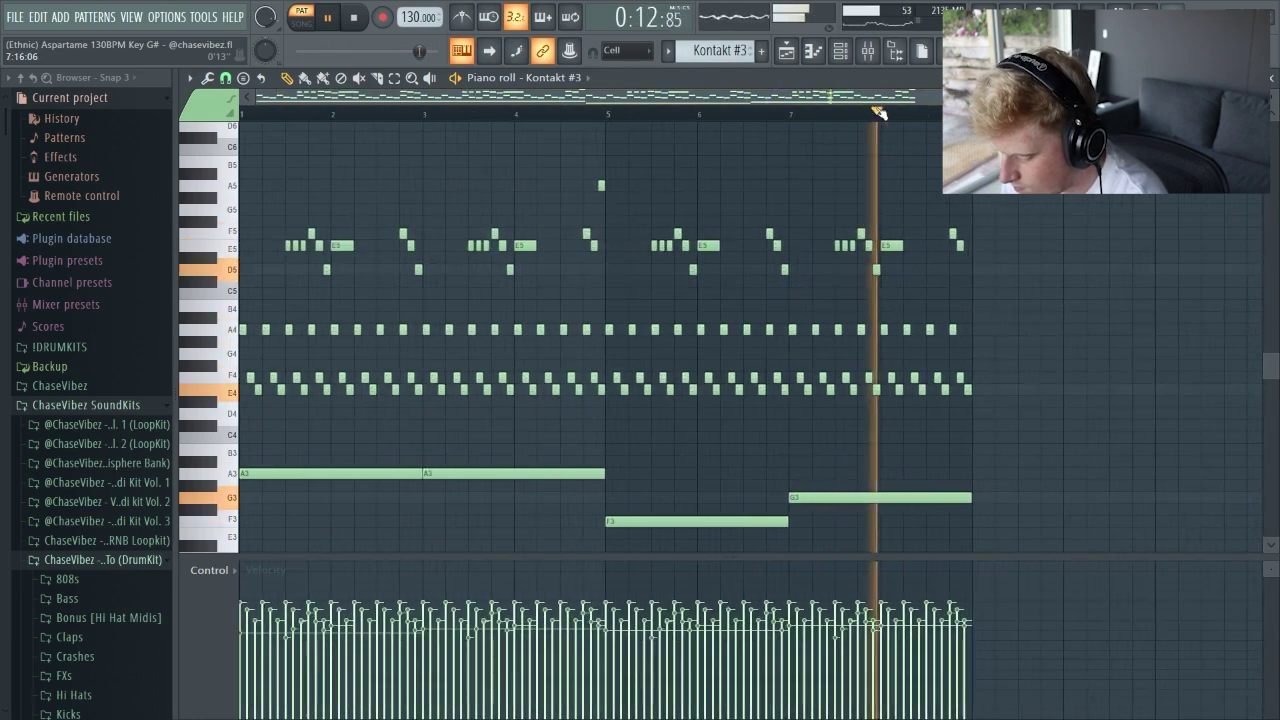
{"action": "scroll", "coordinate": [880, 113], "scroll_direction": "down", "scroll_amount": 1}
{"action": "key", "text": "space"}
Select the long bass notes and top melody notes, leaving the A4/F4/E4 chords unselected
{"action": "scroll", "coordinate": [600, 350], "scroll_direction": "down", "scroll_amount": 1}
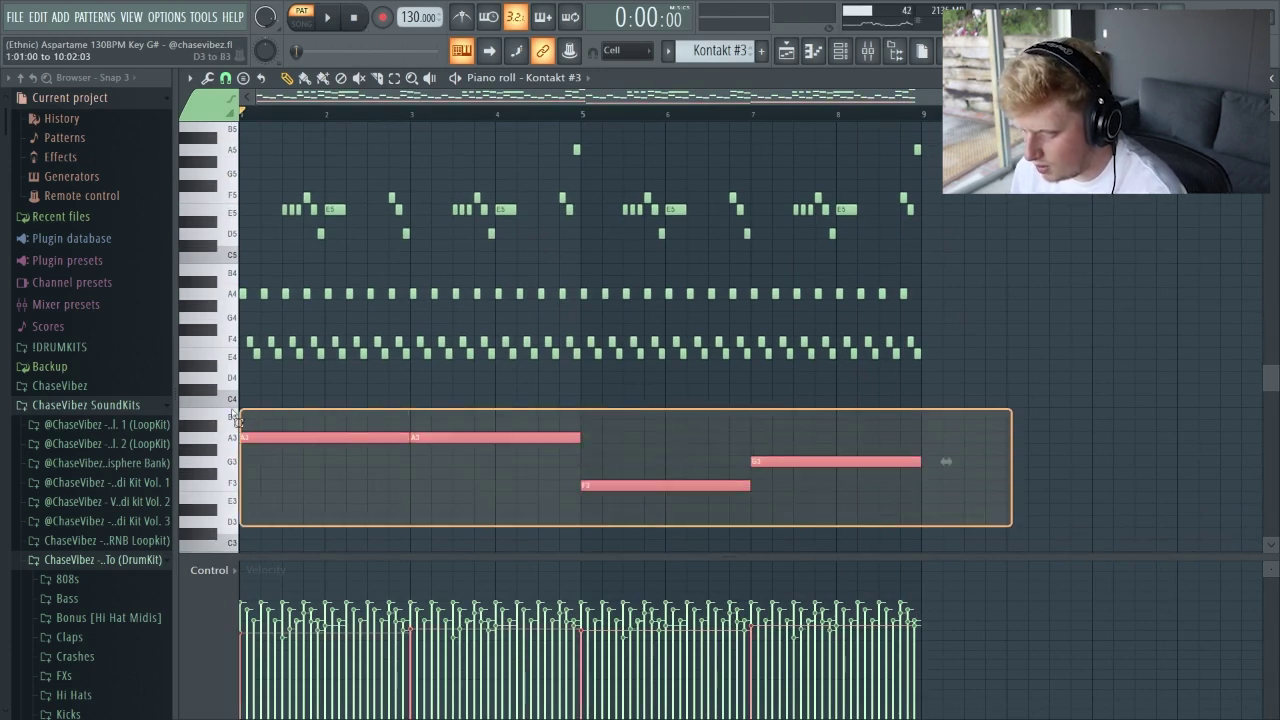
{"action": "left_click_drag", "start_coordinate": [884, 512], "coordinate": [240, 407]}
{"action": "left_click_drag", "start_coordinate": [1012, 384], "coordinate": [238, 276]}
{"action": "left_click_drag", "start_coordinate": [1058, 266], "coordinate": [235, 118]}
{"action": "scroll", "coordinate": [295, 116], "scroll_direction": "up", "scroll_amount": 3}
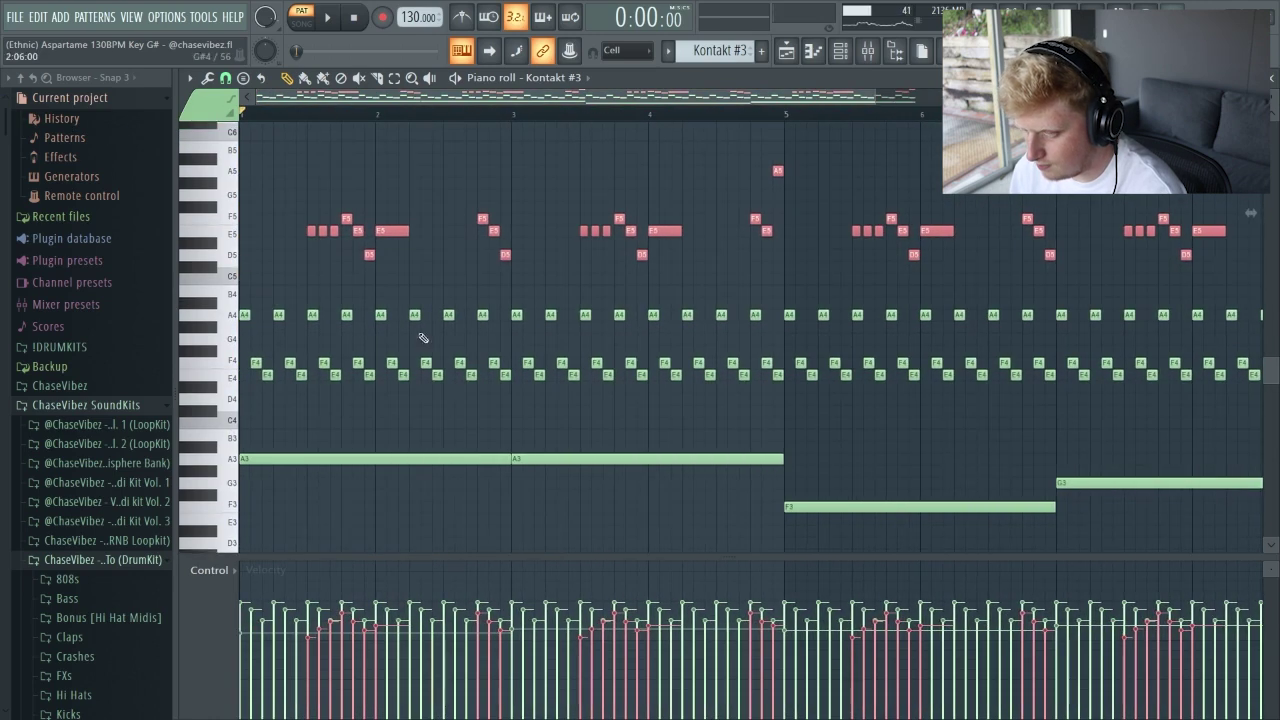
{"action": "scroll", "coordinate": [372, 115], "scroll_direction": "down", "scroll_amount": 3}
{"action": "left_click_drag", "start_coordinate": [1080, 536], "coordinate": [238, 392]}
{"action": "mouse_move", "coordinate": [1048, 295]}
{"action": "left_mouse_down"}
{"action": "mouse_move", "coordinate": [850, 240]}
{"action": "mouse_move", "coordinate": [275, 125]}
{"action": "left_mouse_up"}
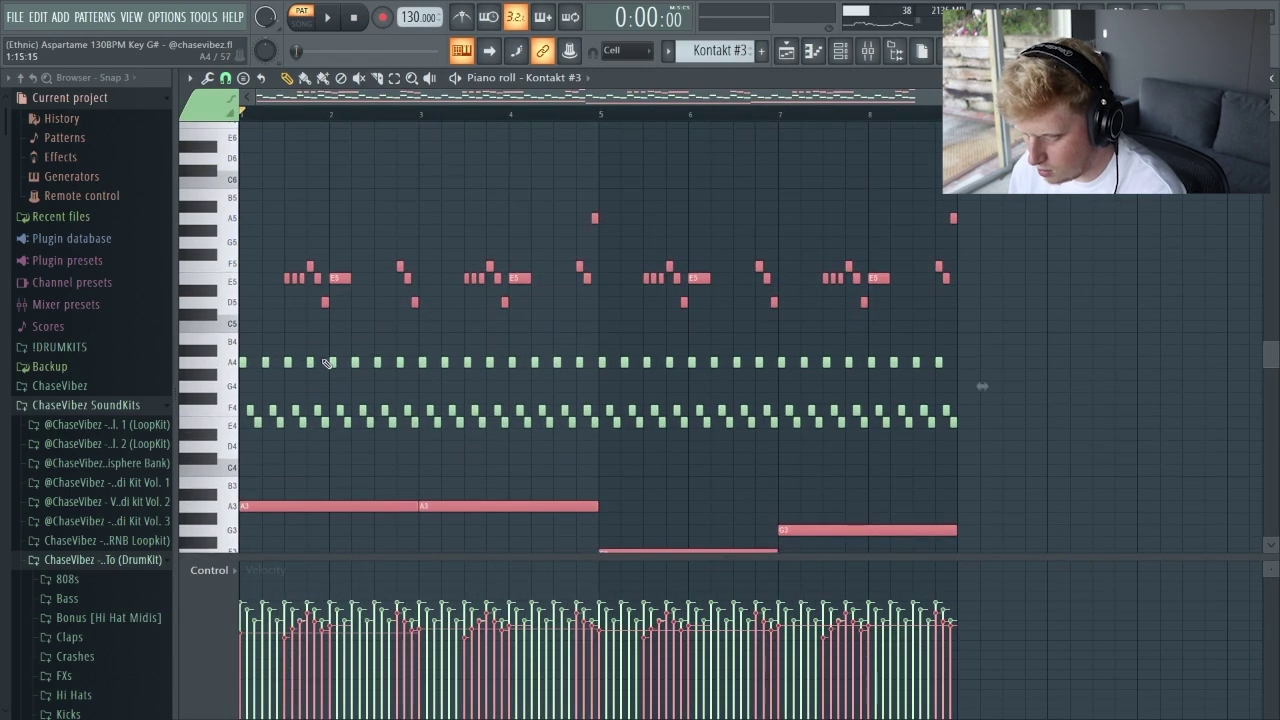
Delete the melody and bass notes, audition the chords alone, then undo
{"action": "scroll", "coordinate": [277, 114], "scroll_direction": "up", "scroll_amount": 3}
{"action": "key", "text": "Delete"}
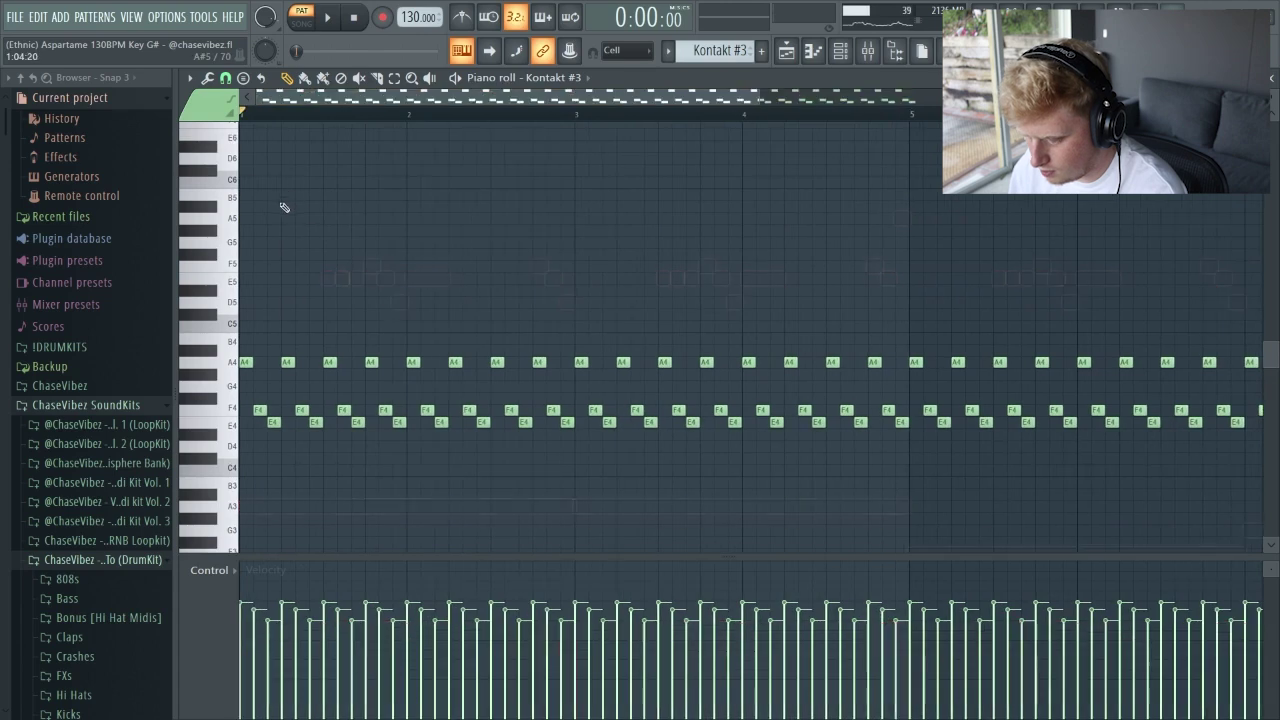
{"action": "key", "text": "space"}
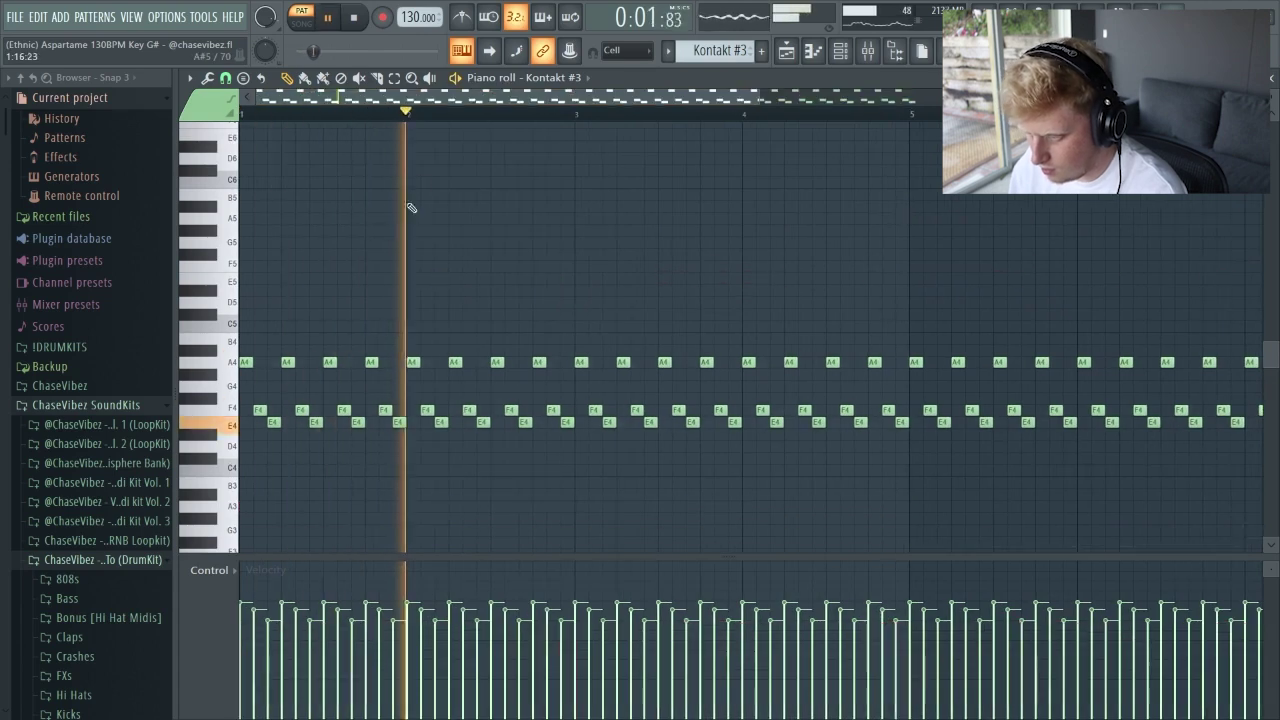
{"action": "key", "text": "space"}
{"action": "scroll", "coordinate": [354, 206], "scroll_direction": "down", "scroll_amount": 3}
{"action": "key", "text": "ctrl+z"}
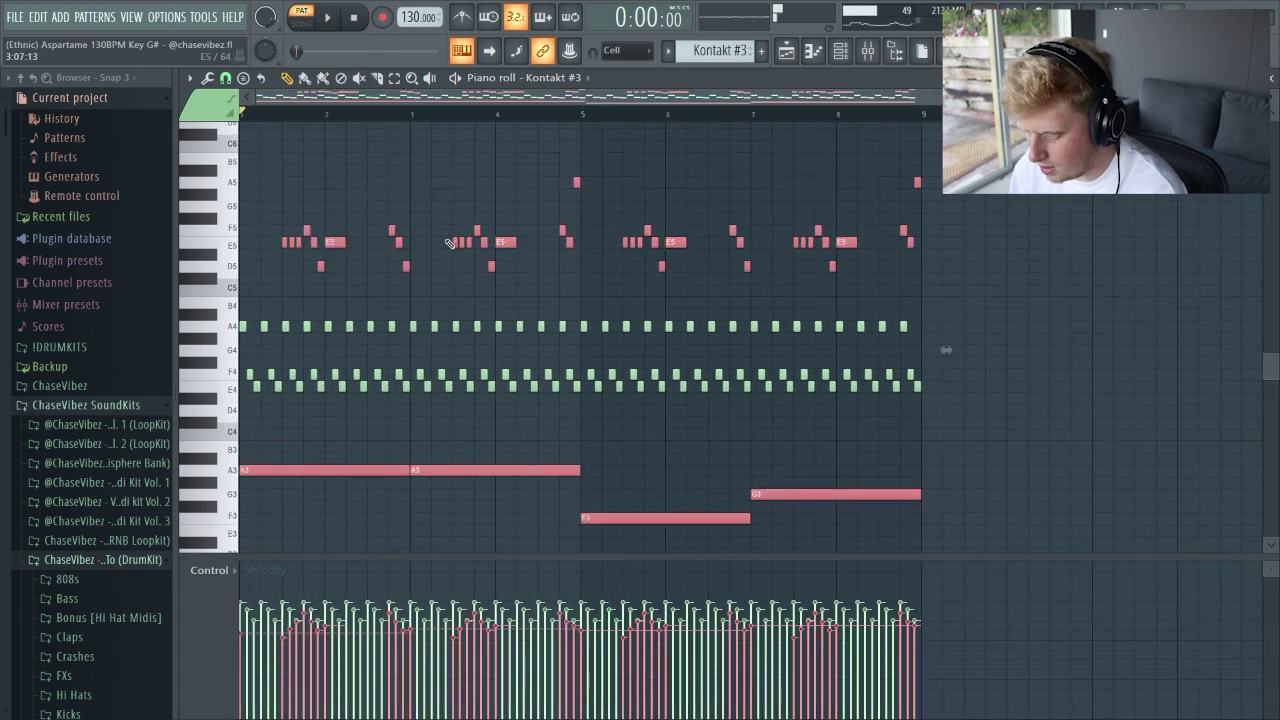
Remove only the melody notes and audition the chords with the bass
{"action": "scroll", "coordinate": [366, 131], "scroll_direction": "up", "scroll_amount": 1}
{"action": "key", "text": "Delete"}
{"action": "scroll", "coordinate": [308, 101], "scroll_direction": "up", "scroll_amount": 2}
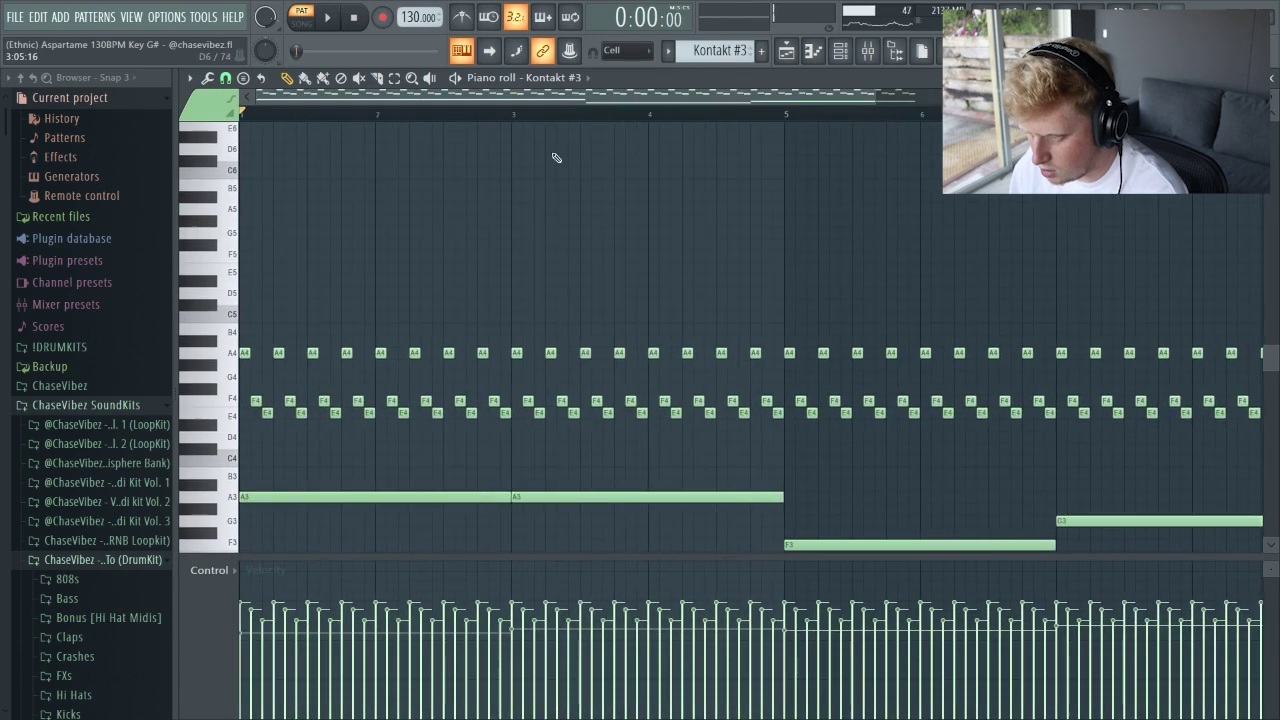
{"action": "scroll", "coordinate": [595, 143], "scroll_direction": "down", "scroll_amount": 2}
{"action": "left_click_drag", "start_coordinate": [1040, 503], "coordinate": [240, 372]}
{"action": "key", "text": "space"}
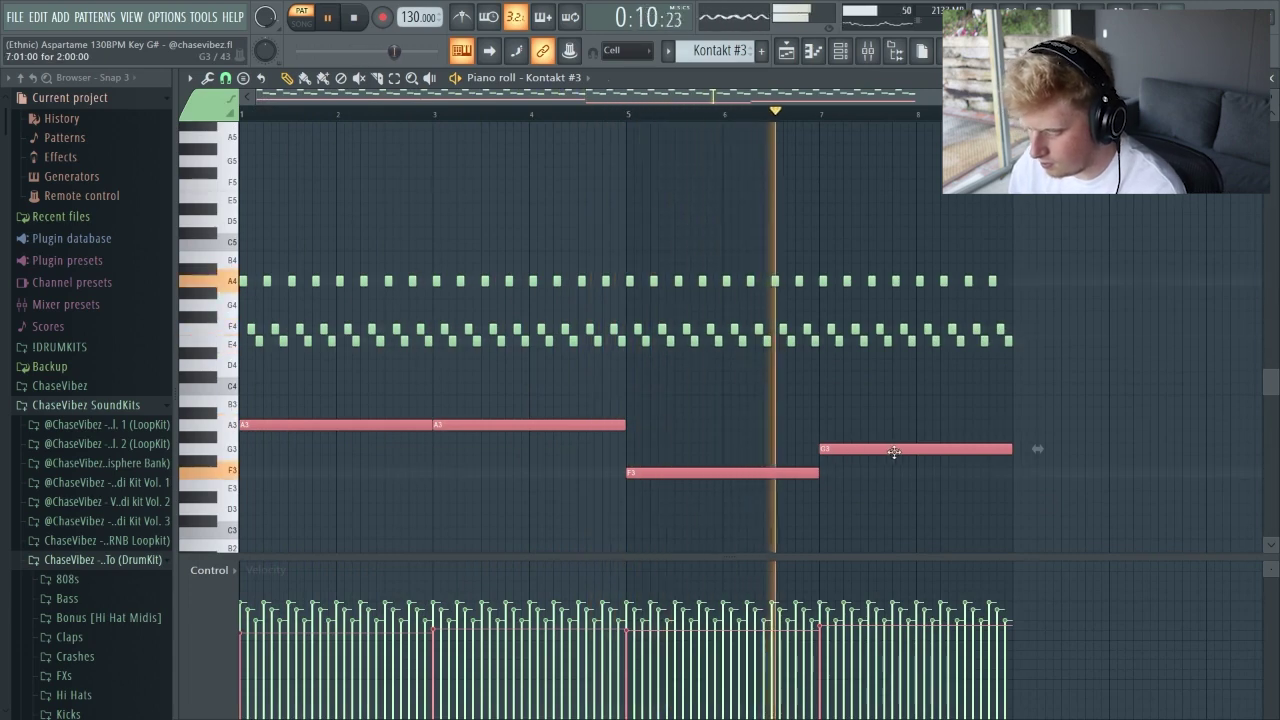
{"action": "key", "text": "space"}
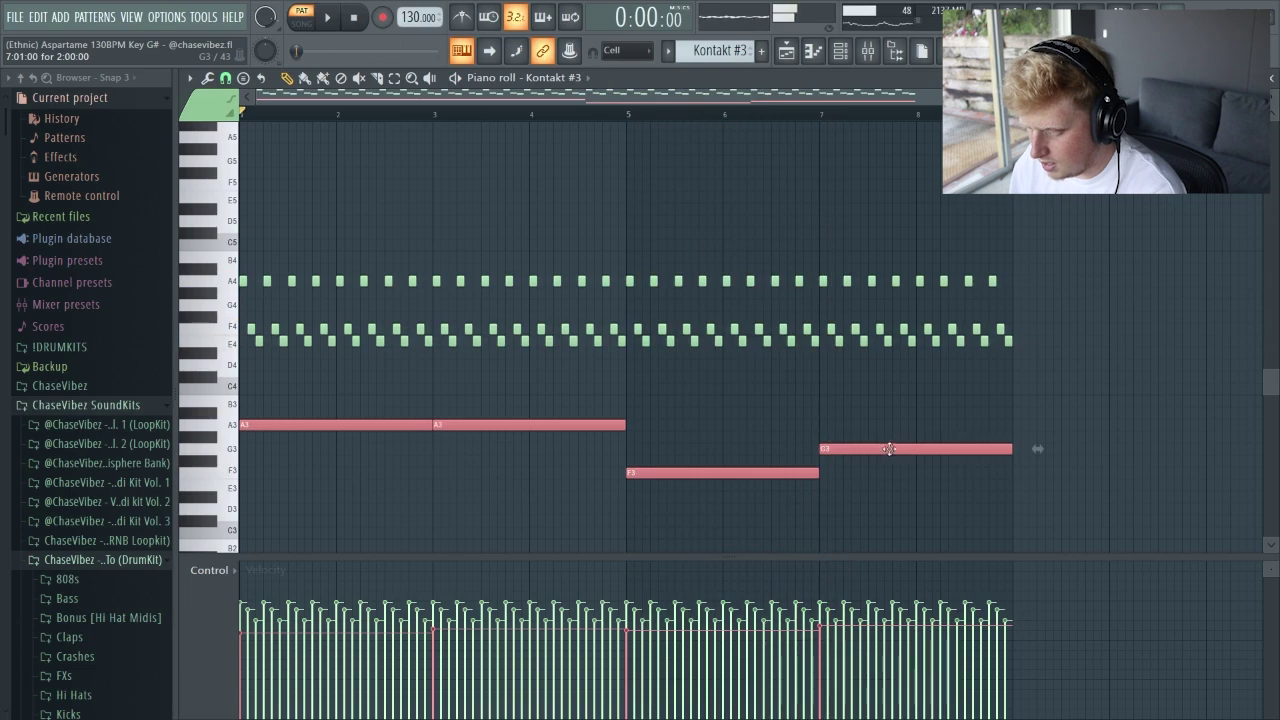
{"action": "key", "text": "ctrl+d"}
Undo to restore all notes, play the full Kontakt #3 pattern, and deselect
{"action": "key", "text": "ctrl+z"}
{"action": "scroll", "coordinate": [277, 126], "scroll_direction": "up", "scroll_amount": 2}
{"action": "scroll", "coordinate": [307, 102], "scroll_direction": "up", "scroll_amount": 2, "text": "ctrl"}
{"action": "key", "text": "ctrl+a"}
{"action": "key", "text": "space"}
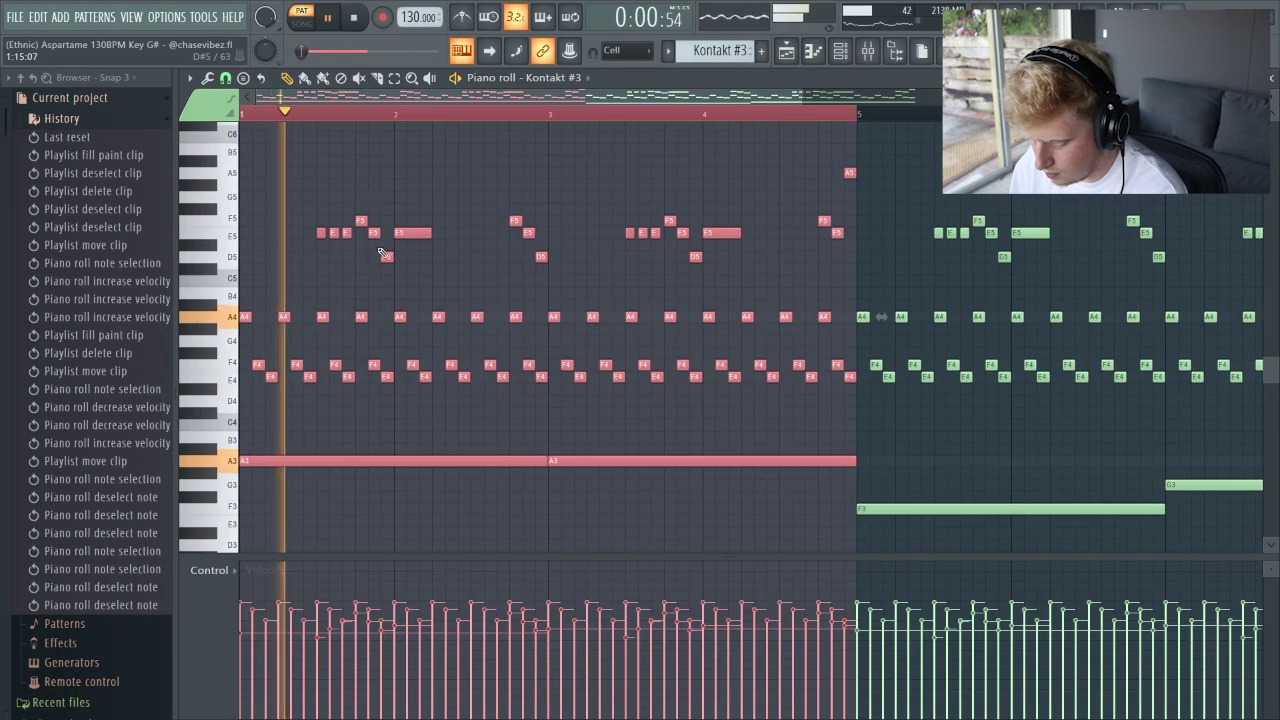
{"action": "scroll", "coordinate": [331, 115], "scroll_direction": "up", "scroll_amount": 2, "text": "ctrl"}
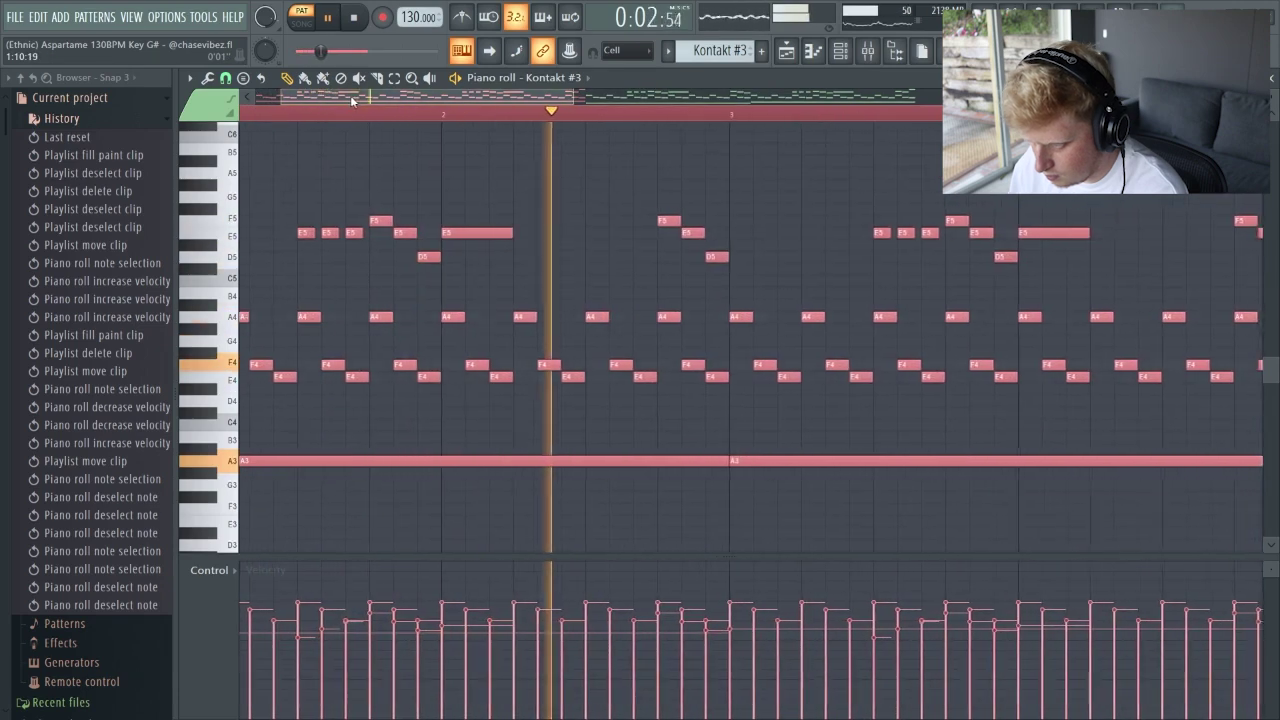
{"action": "left_click_drag", "start_coordinate": [351, 97], "coordinate": [445, 98]}
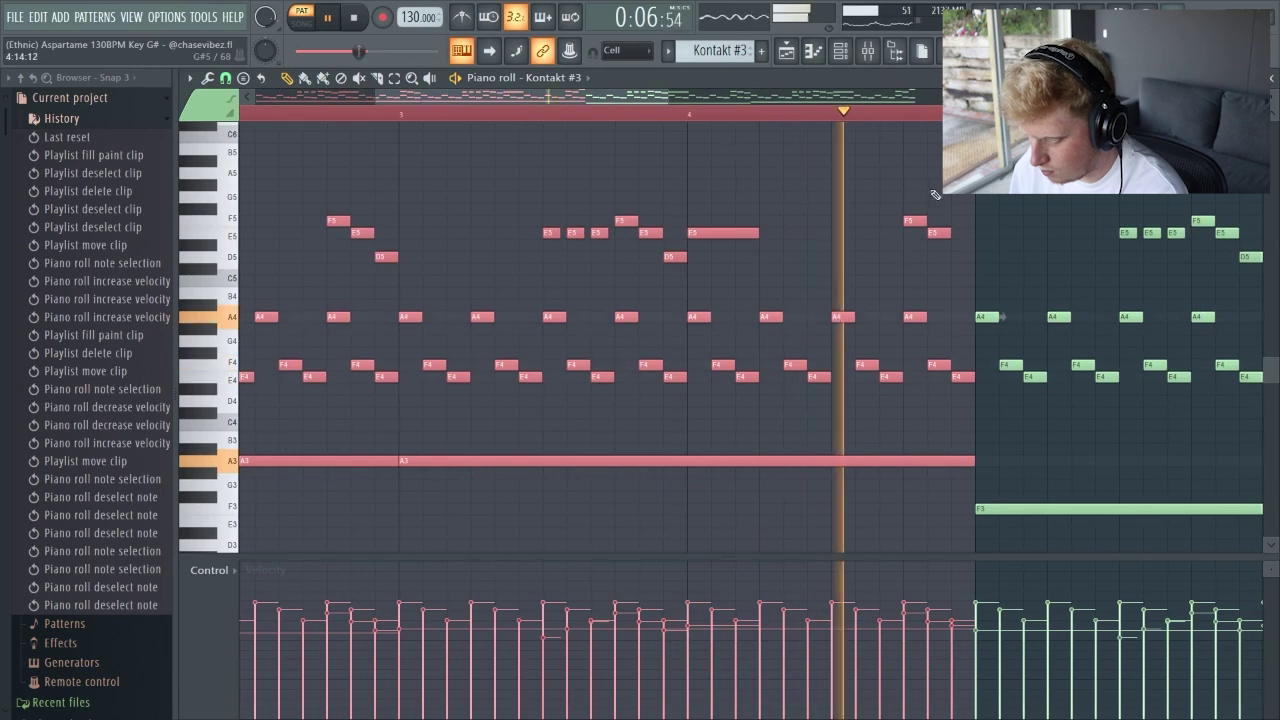
{"action": "scroll", "coordinate": [900, 220], "scroll_direction": "down", "scroll_amount": 2, "text": "ctrl"}
{"action": "key", "text": "space"}
{"action": "left_click", "coordinate": [870, 174]}
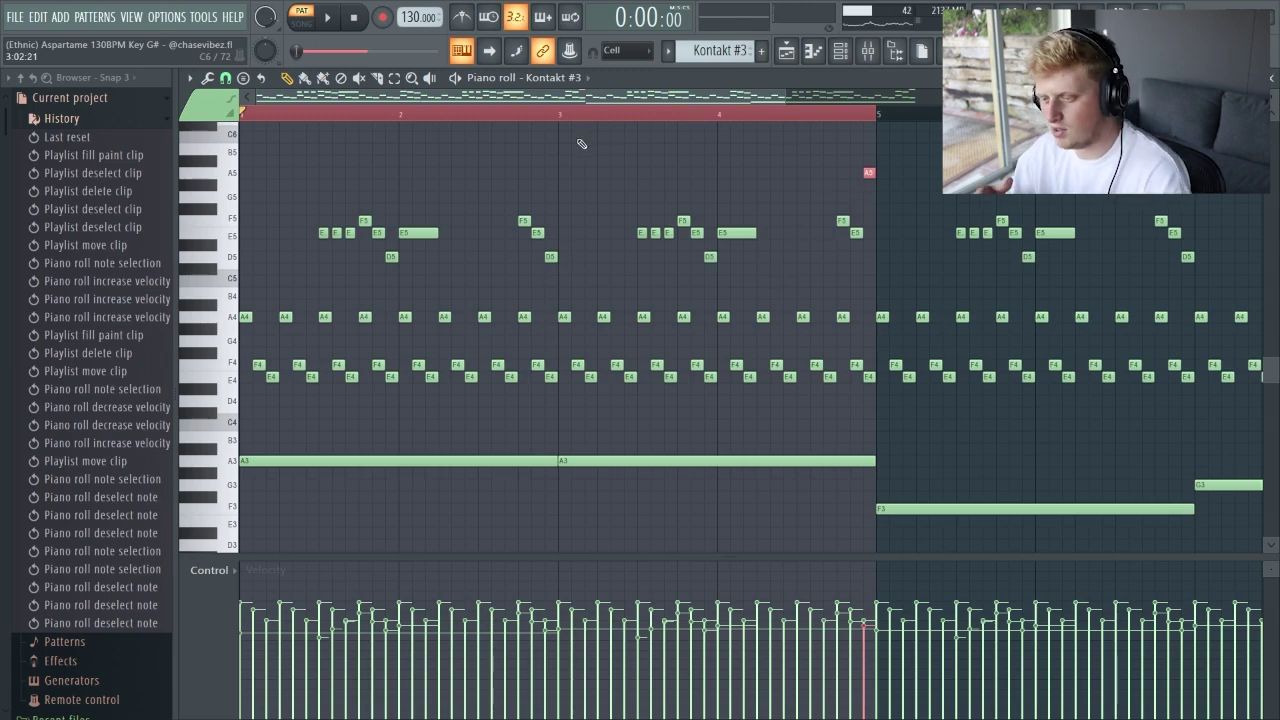
{"action": "scroll", "coordinate": [581, 144], "scroll_direction": "down", "scroll_amount": 2, "text": "ctrl"}
Inspect the Master track's soft clipper, RC-20 Retro Color and SketchCassette II effects
{"action": "left_click", "coordinate": [582, 116]}
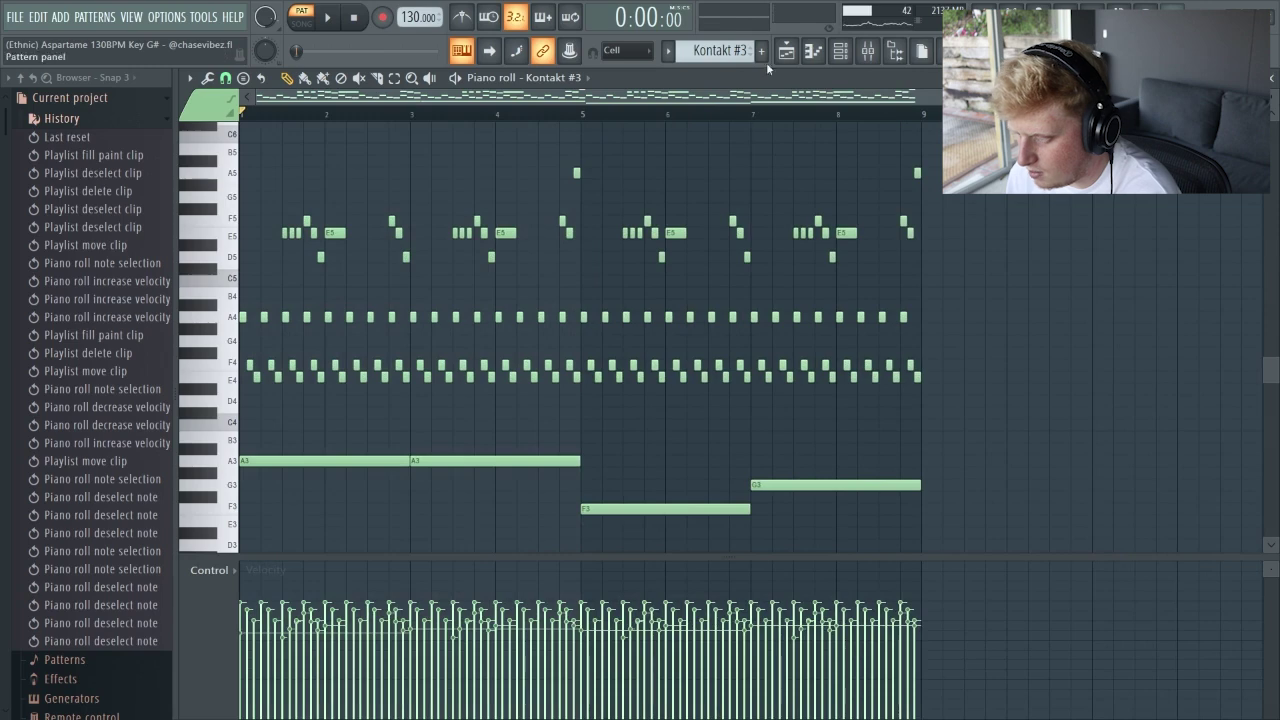
{"action": "left_click", "coordinate": [864, 53]}
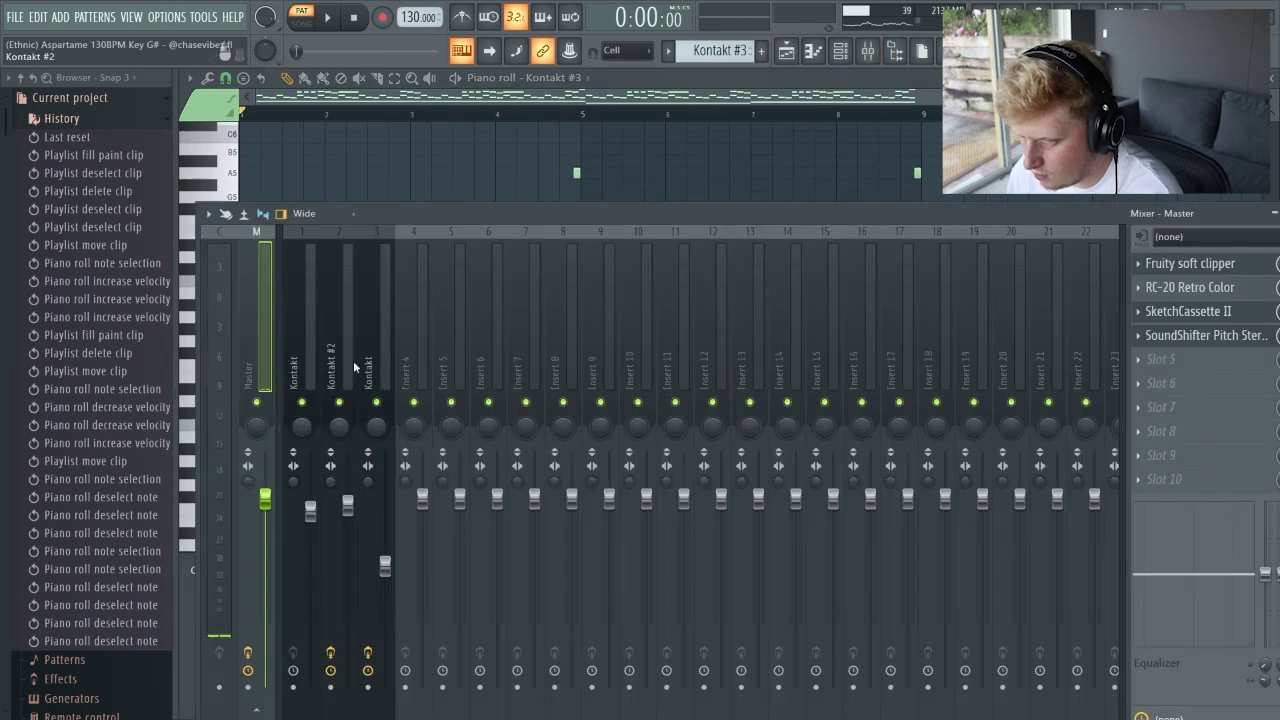
{"action": "left_click", "coordinate": [263, 347]}
{"action": "left_click", "coordinate": [1236, 268]}
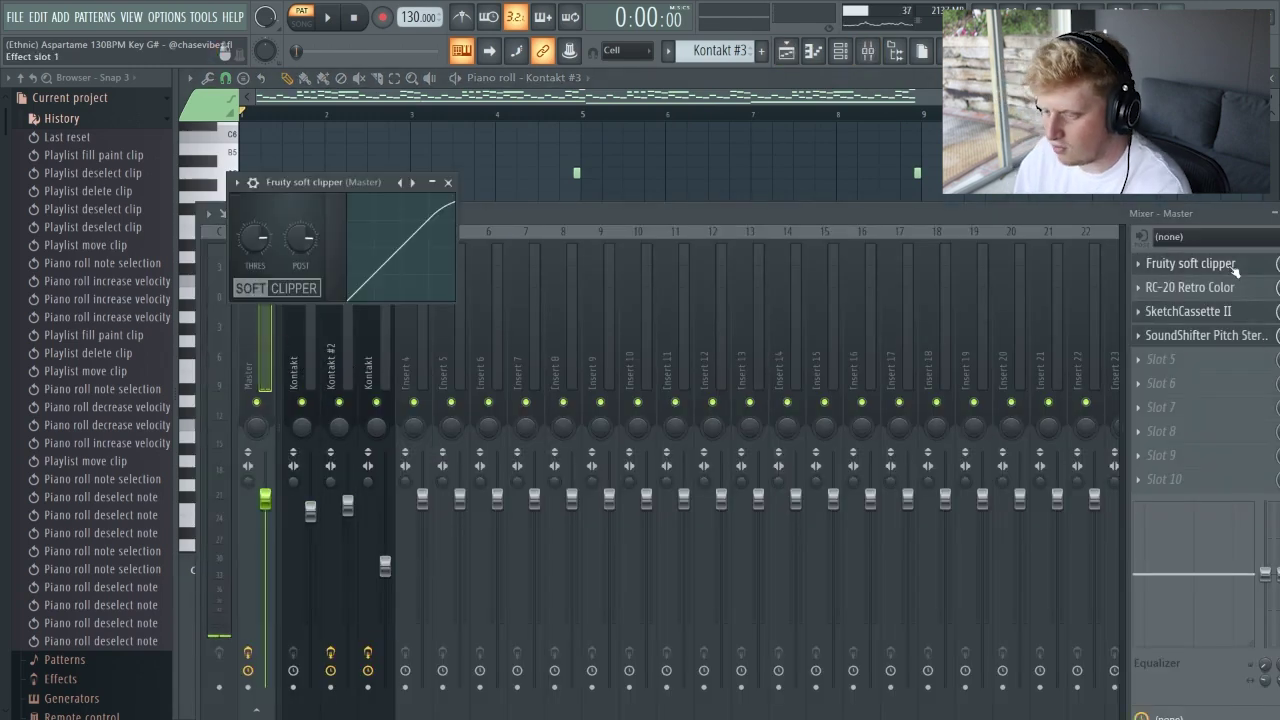
{"action": "left_click", "coordinate": [1230, 291]}
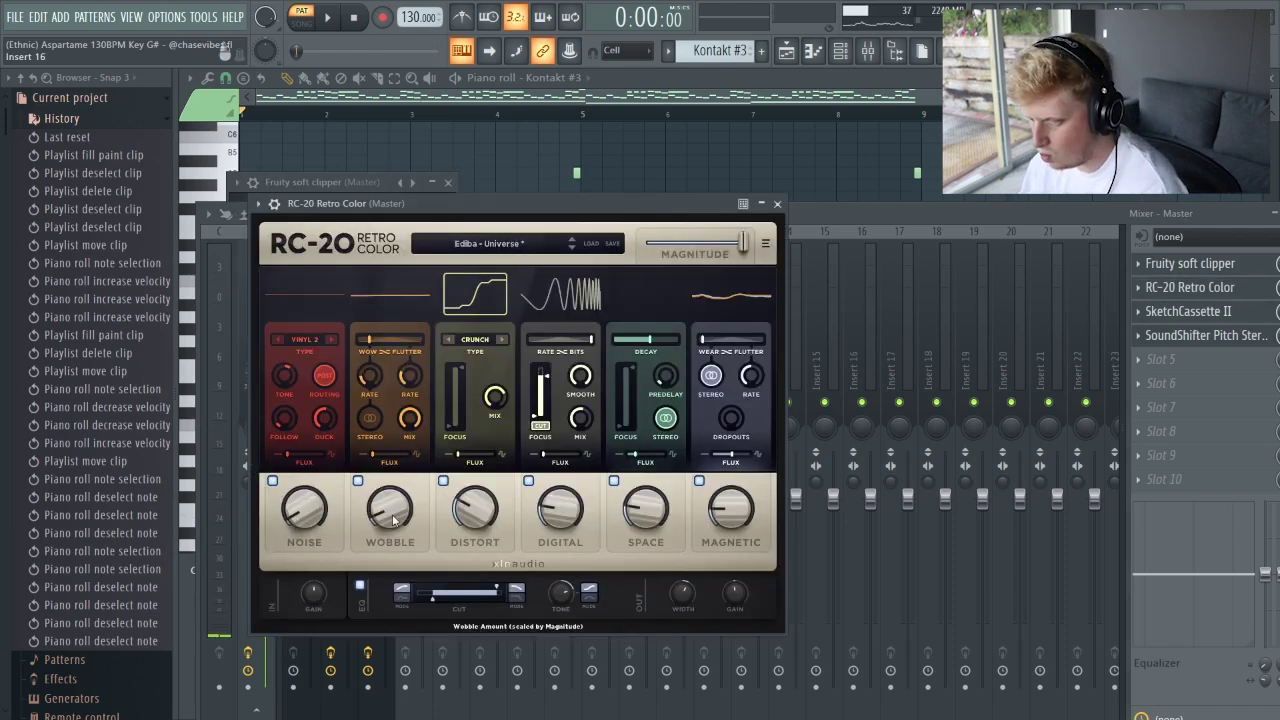
{"action": "left_click", "coordinate": [1188, 311]}
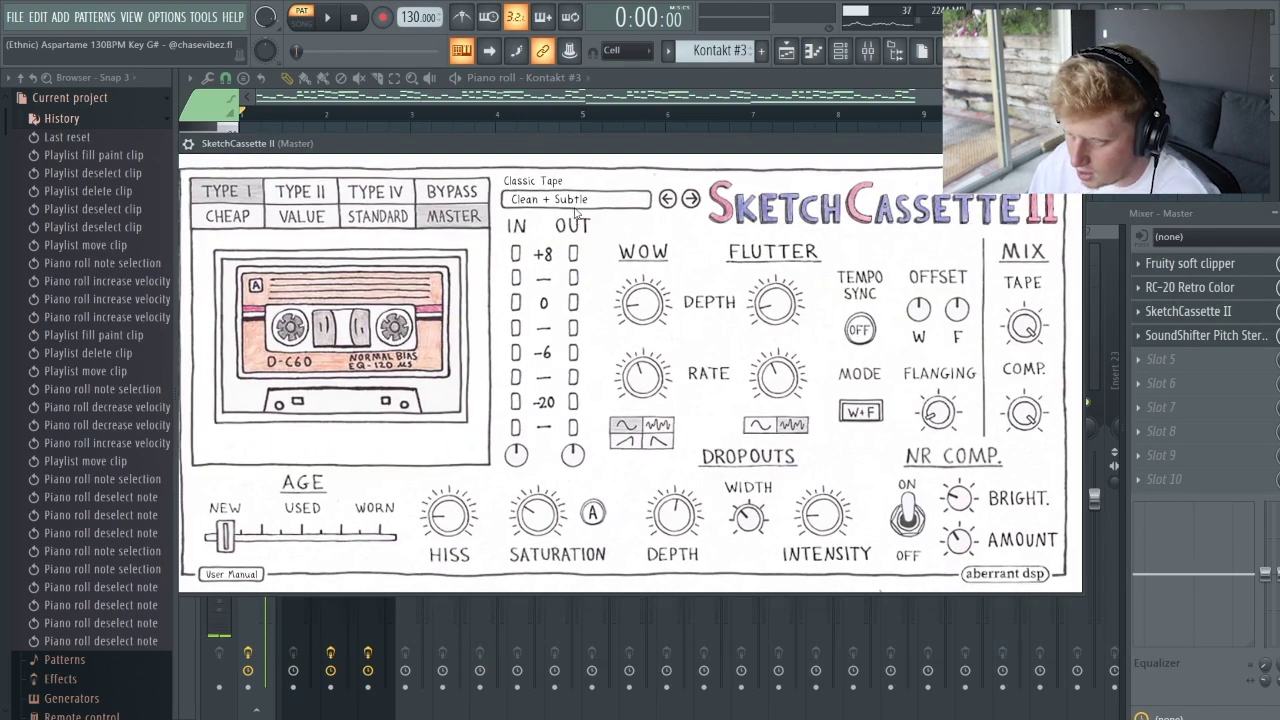
Mute Track 3, play the Kontakt #2 melody, and open its Irish Traverse Flute instrument
{"action": "key", "text": "F5"}
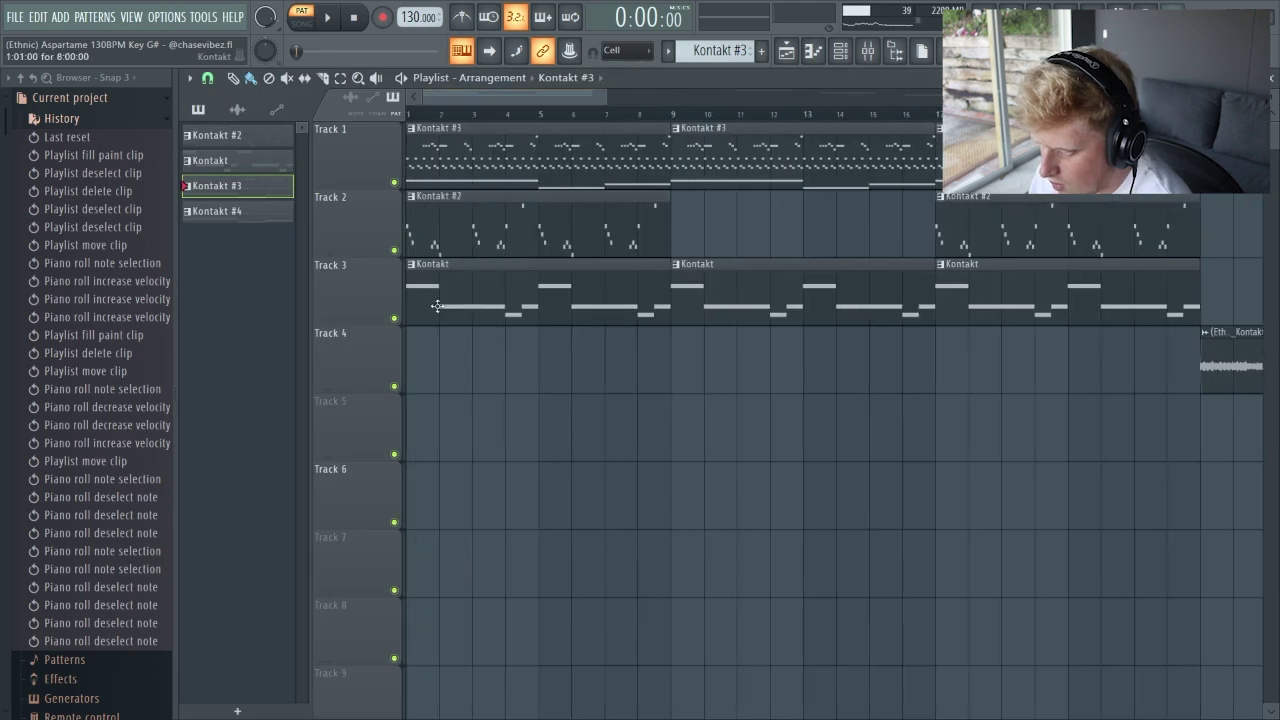
{"action": "left_click", "coordinate": [395, 319]}
{"action": "double_click", "coordinate": [491, 225]}
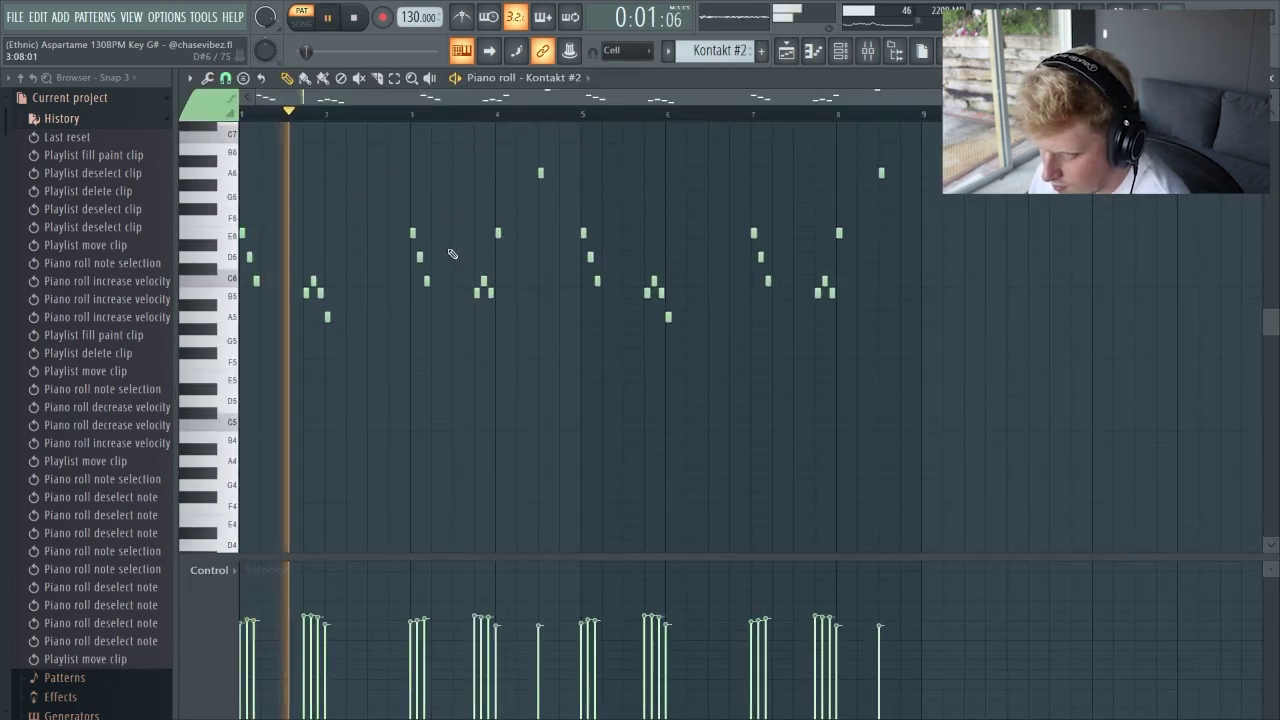
{"action": "scroll", "coordinate": [330, 110], "scroll_direction": "up", "scroll_amount": 2}
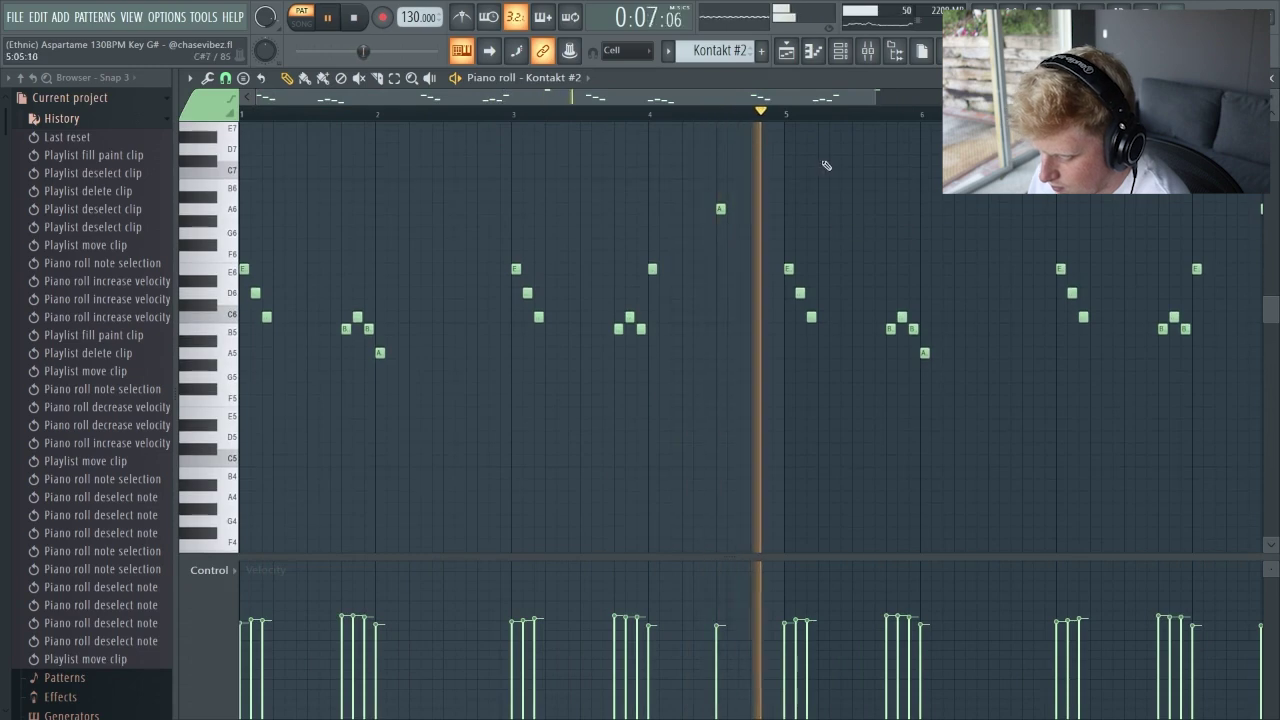
{"action": "key", "text": "space"}
{"action": "scroll", "coordinate": [789, 112], "scroll_direction": "down", "scroll_amount": 1}
{"action": "left_click", "coordinate": [840, 50]}
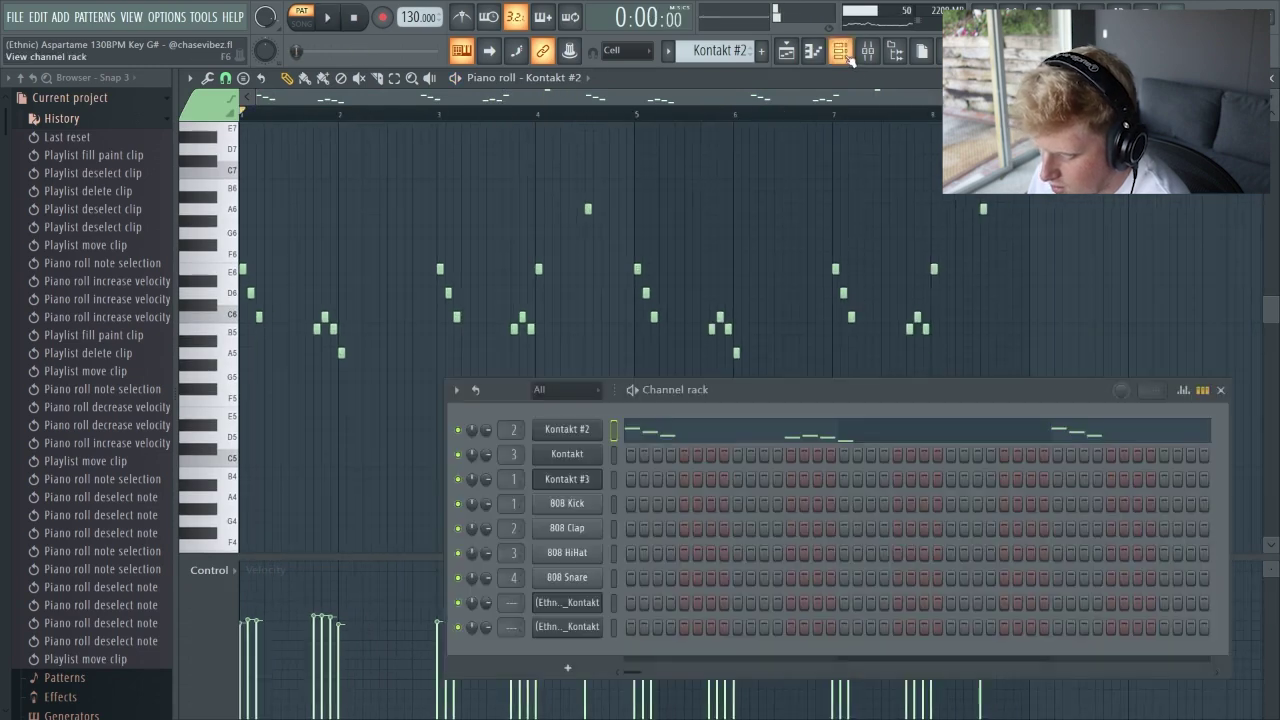
{"action": "left_click", "coordinate": [590, 449]}
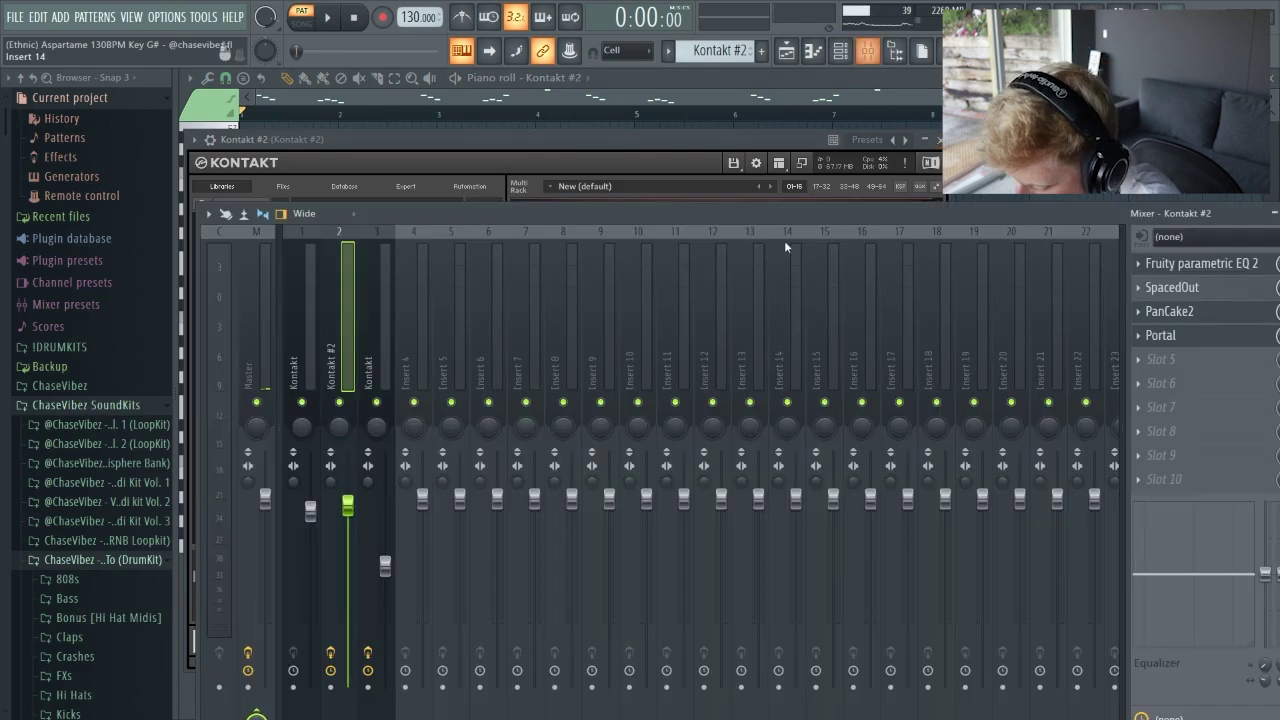
Open the flute insert's EQ 2, SpacedOut and PanCake2 effects and arrange their windows
{"action": "left_click", "coordinate": [867, 50]}
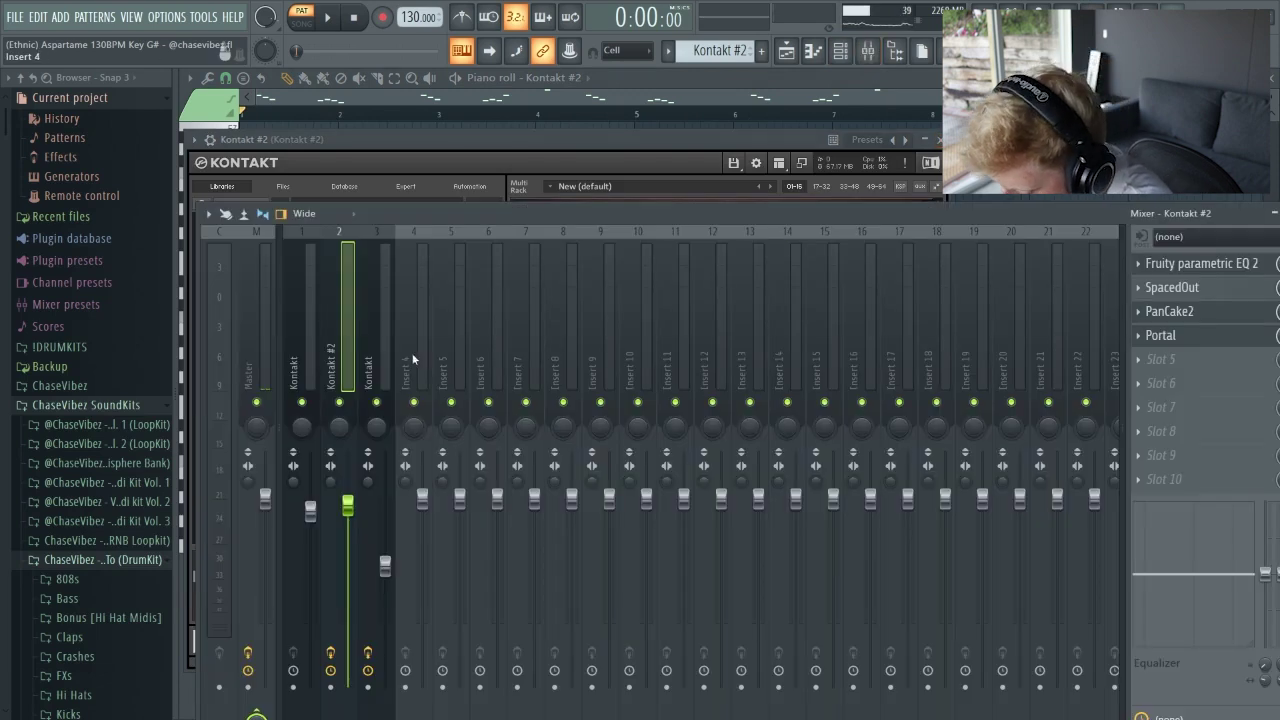
{"action": "left_click", "coordinate": [1236, 266]}
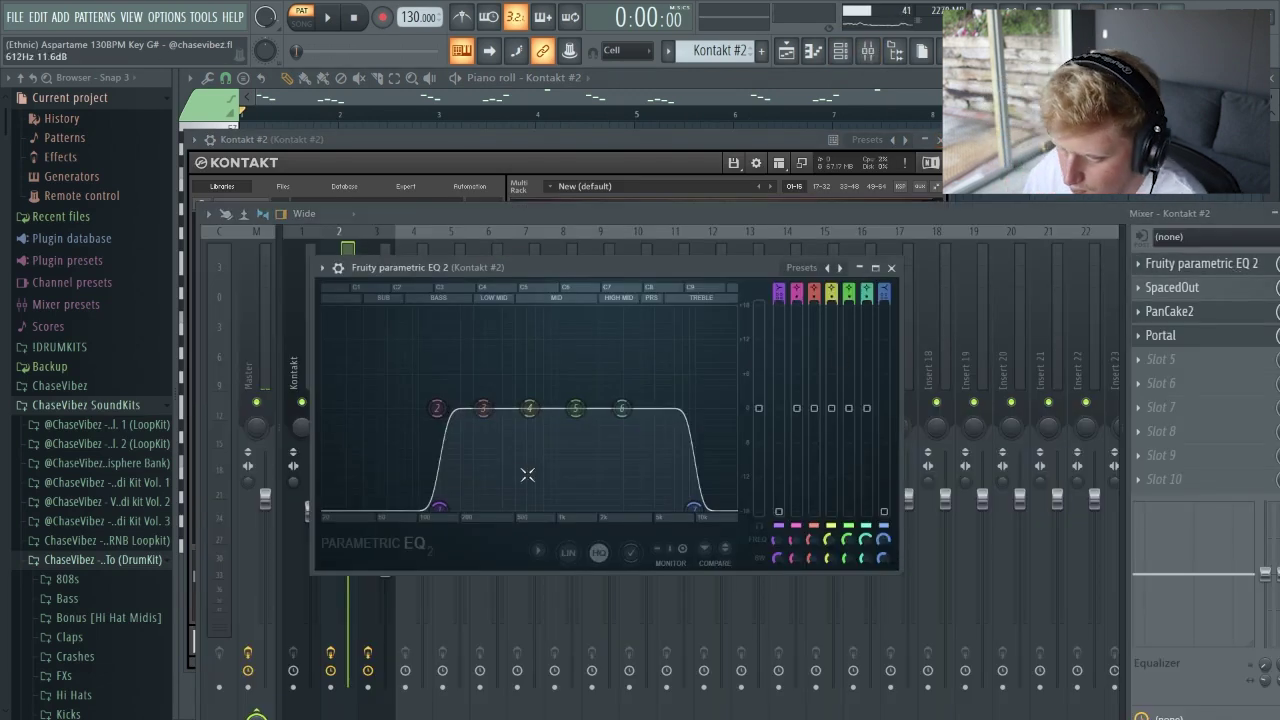
{"action": "left_click", "coordinate": [1192, 289]}
{"action": "left_click_drag", "start_coordinate": [737, 337], "coordinate": [708, 257]}
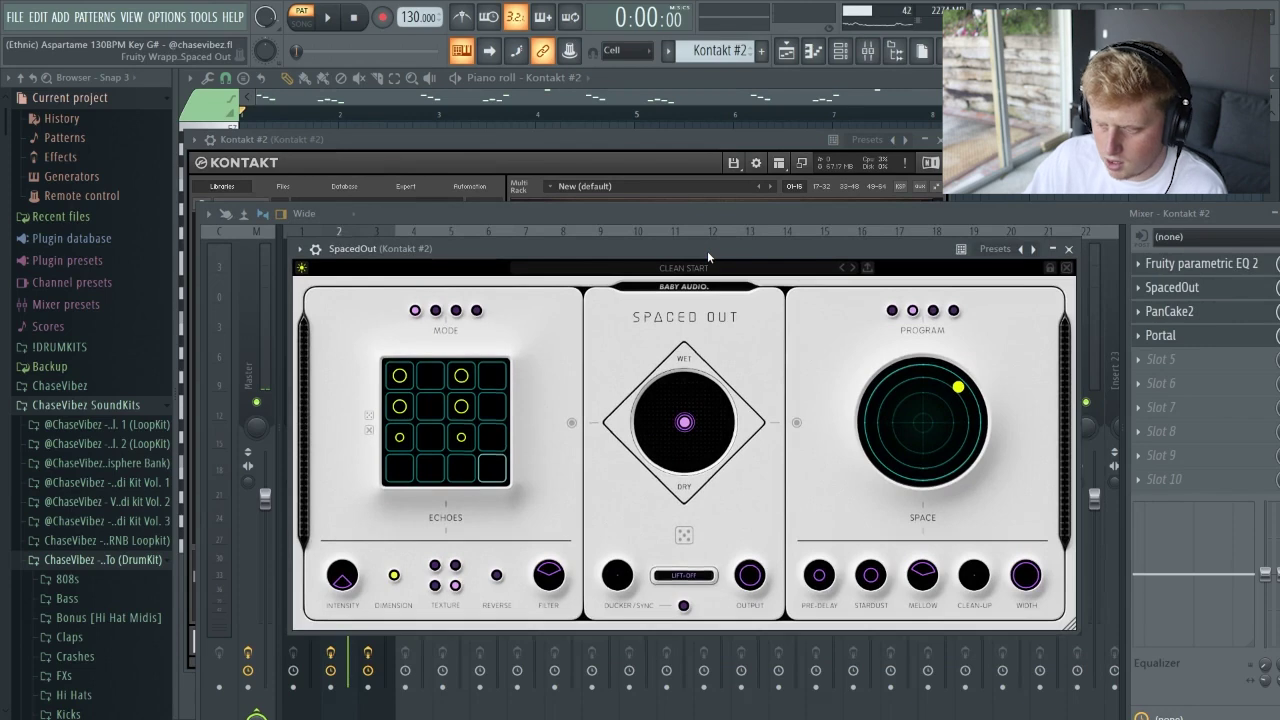
{"action": "left_click_drag", "start_coordinate": [708, 257], "coordinate": [657, 247]}
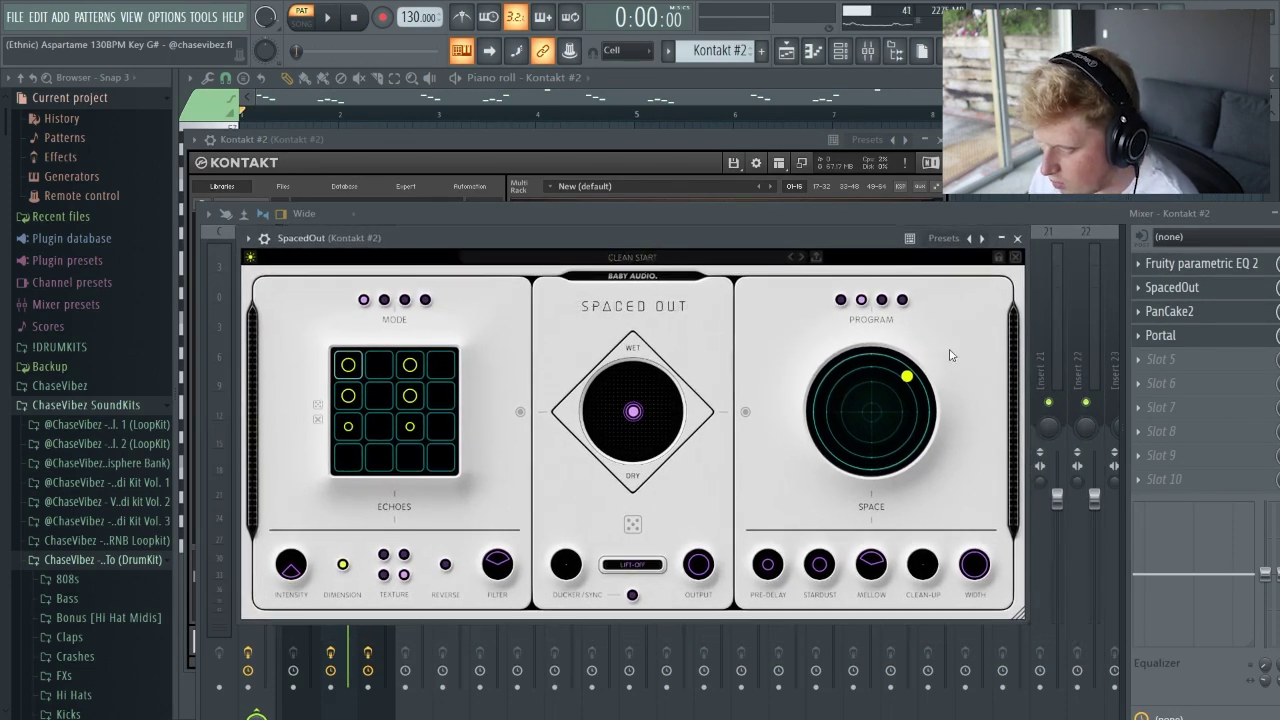
{"action": "left_click_drag", "start_coordinate": [1106, 212], "coordinate": [1001, 240]}
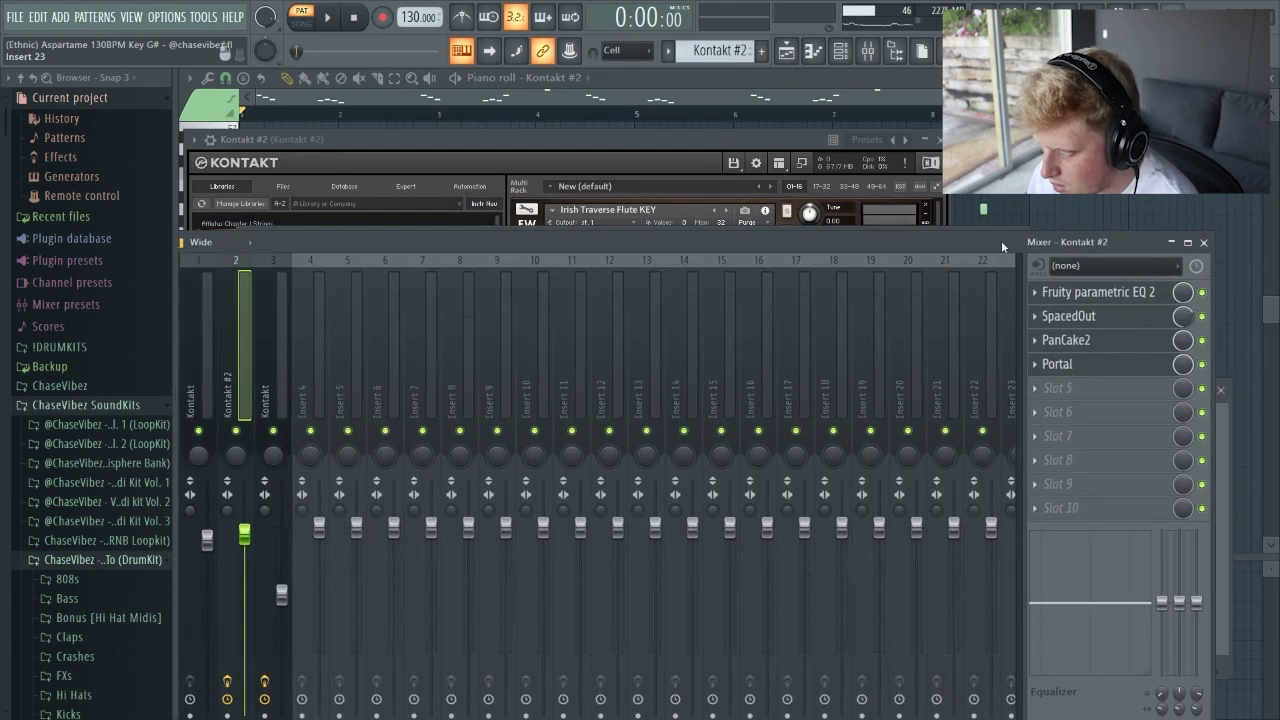
{"action": "left_click", "coordinate": [1100, 343]}
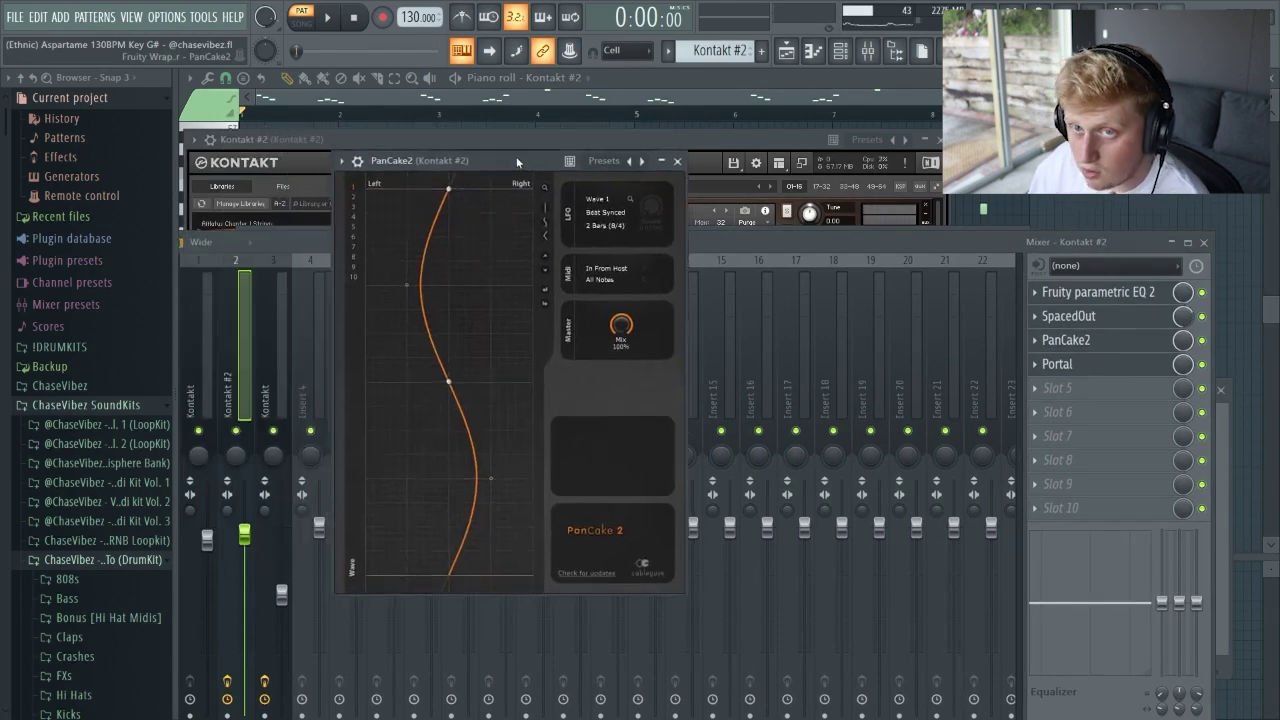
{"action": "left_click_drag", "start_coordinate": [521, 162], "coordinate": [537, 174]}
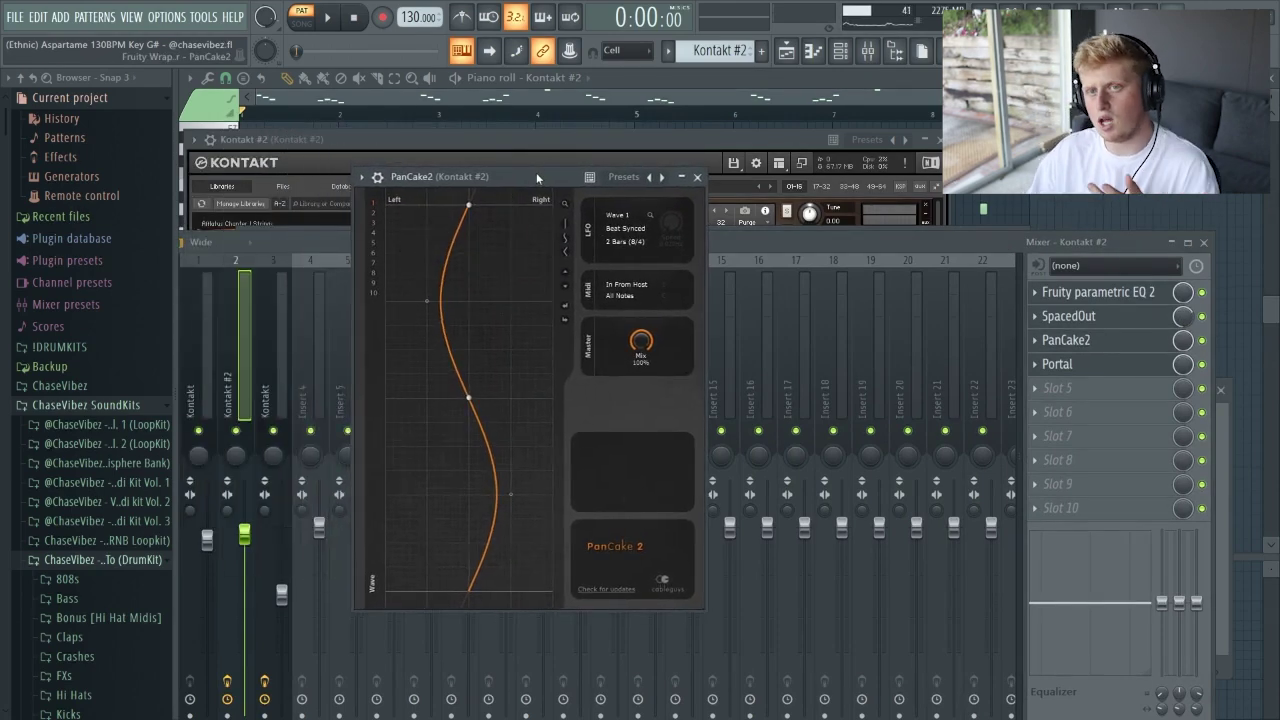
{"action": "left_click_drag", "start_coordinate": [536, 172], "coordinate": [562, 180]}
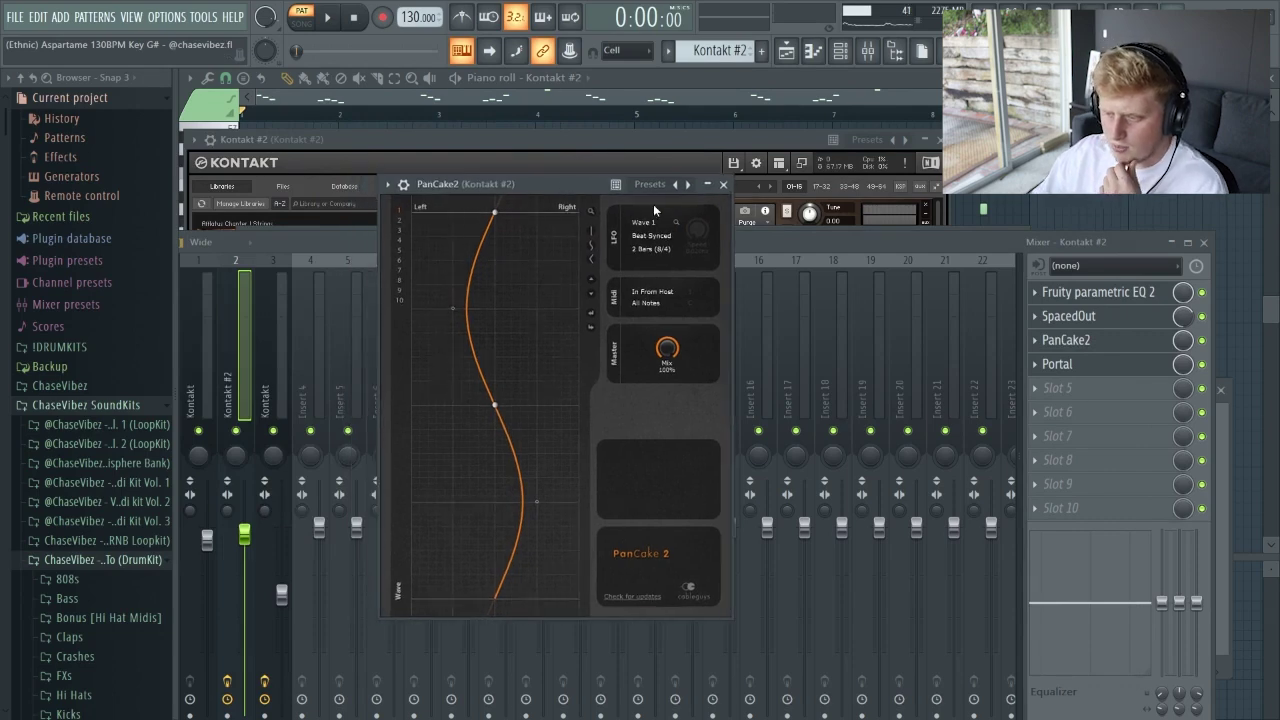
Set the Portal effect's dry/wet mix to 23% and play the flute
{"action": "left_click", "coordinate": [1114, 366]}
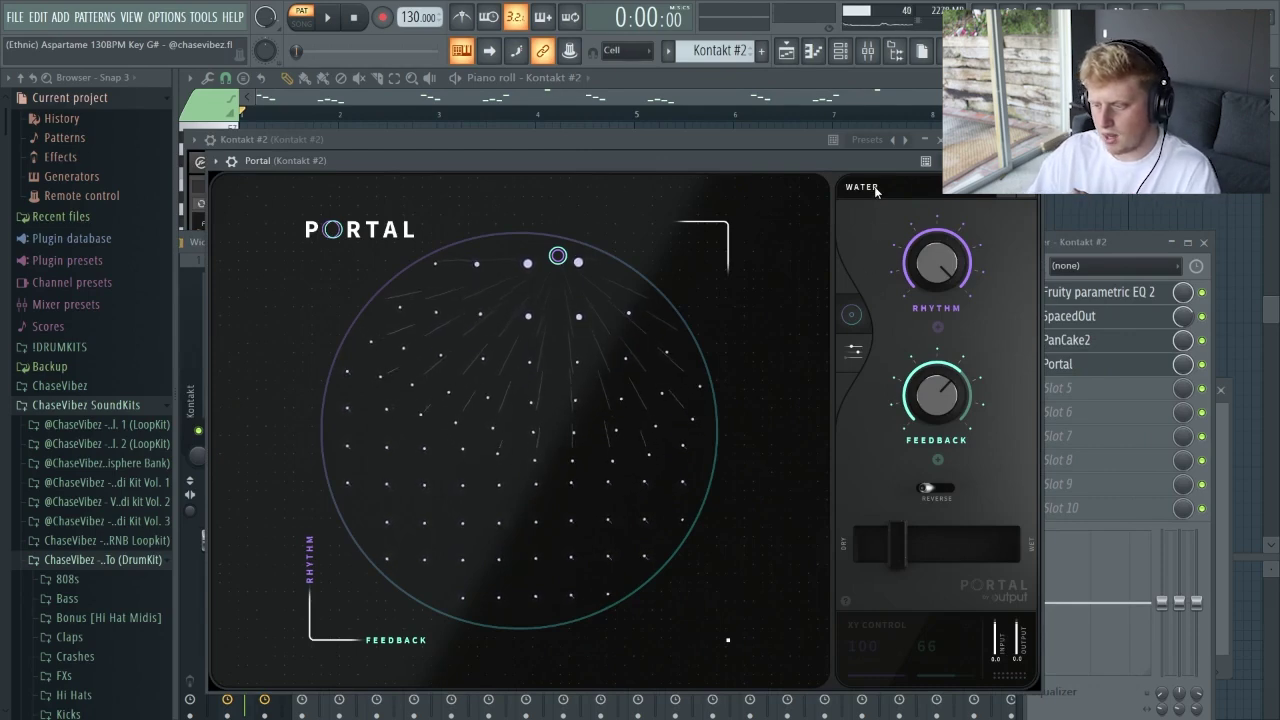
{"action": "left_click", "coordinate": [900, 545]}
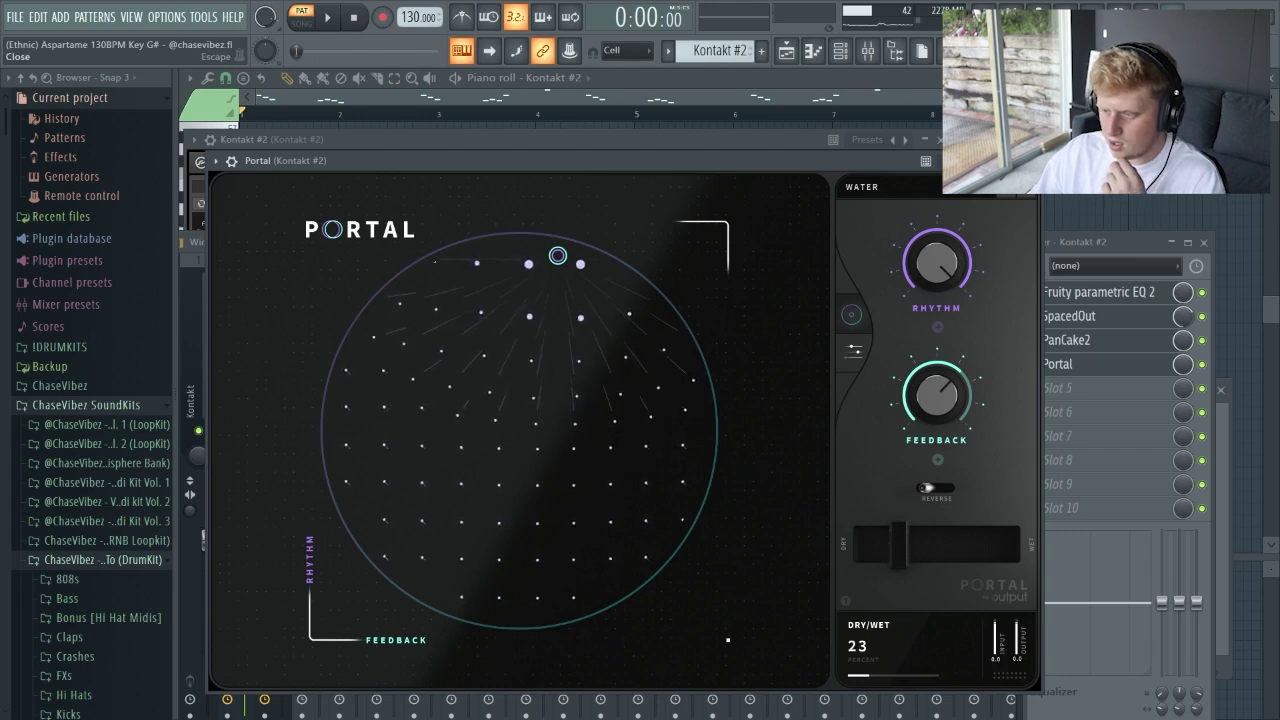
{"action": "left_click", "coordinate": [1030, 160]}
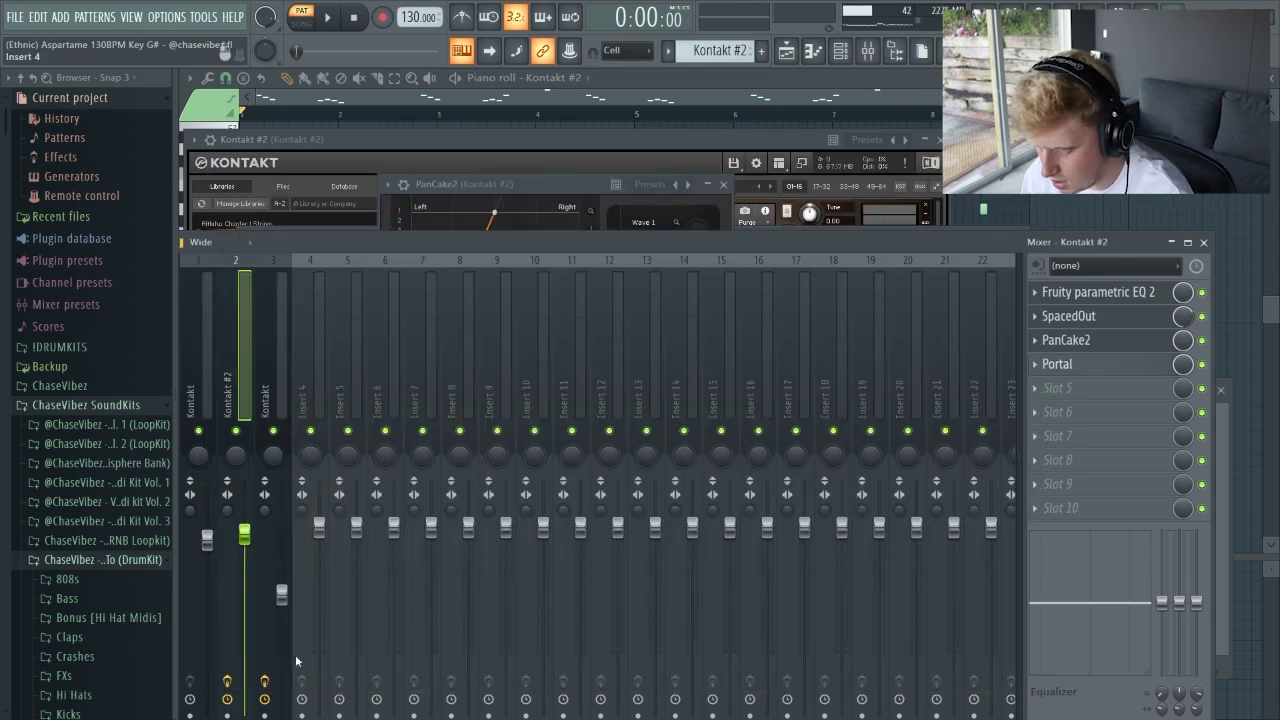
{"action": "key", "text": "space"}
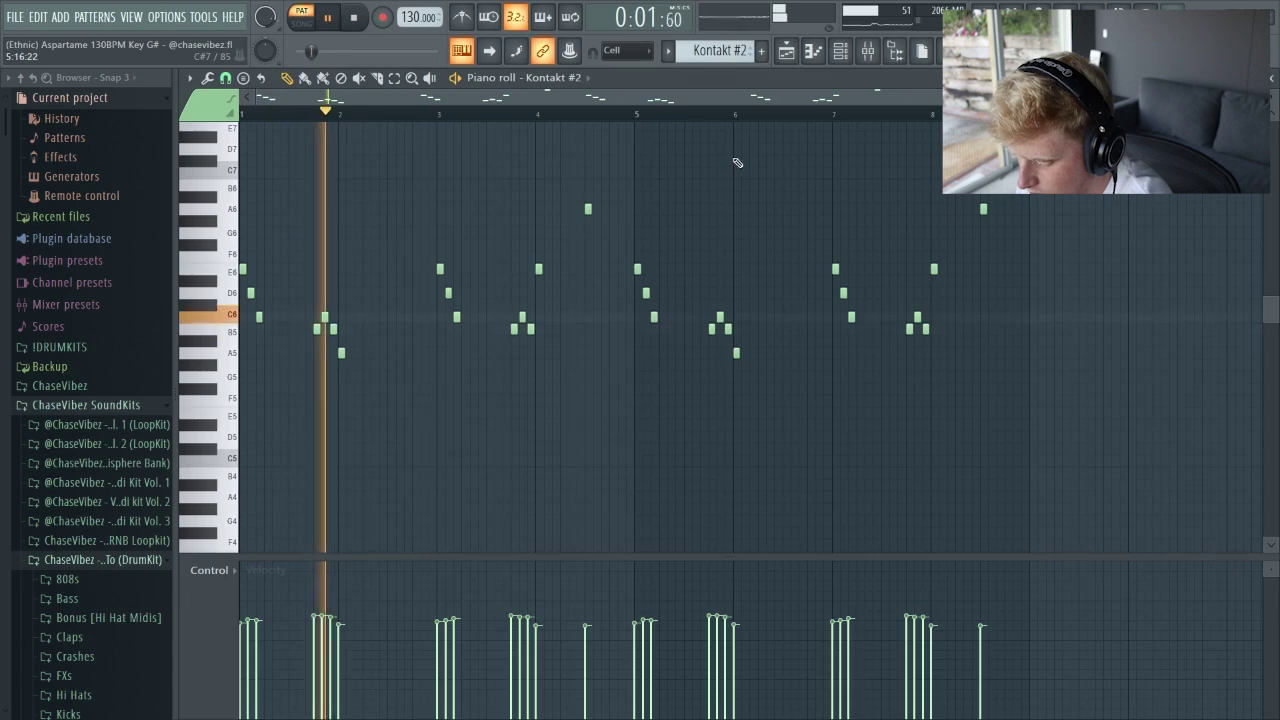
Return to the arrangement, play it briefly, and unmute Track 3
{"action": "left_click", "coordinate": [683, 94]}
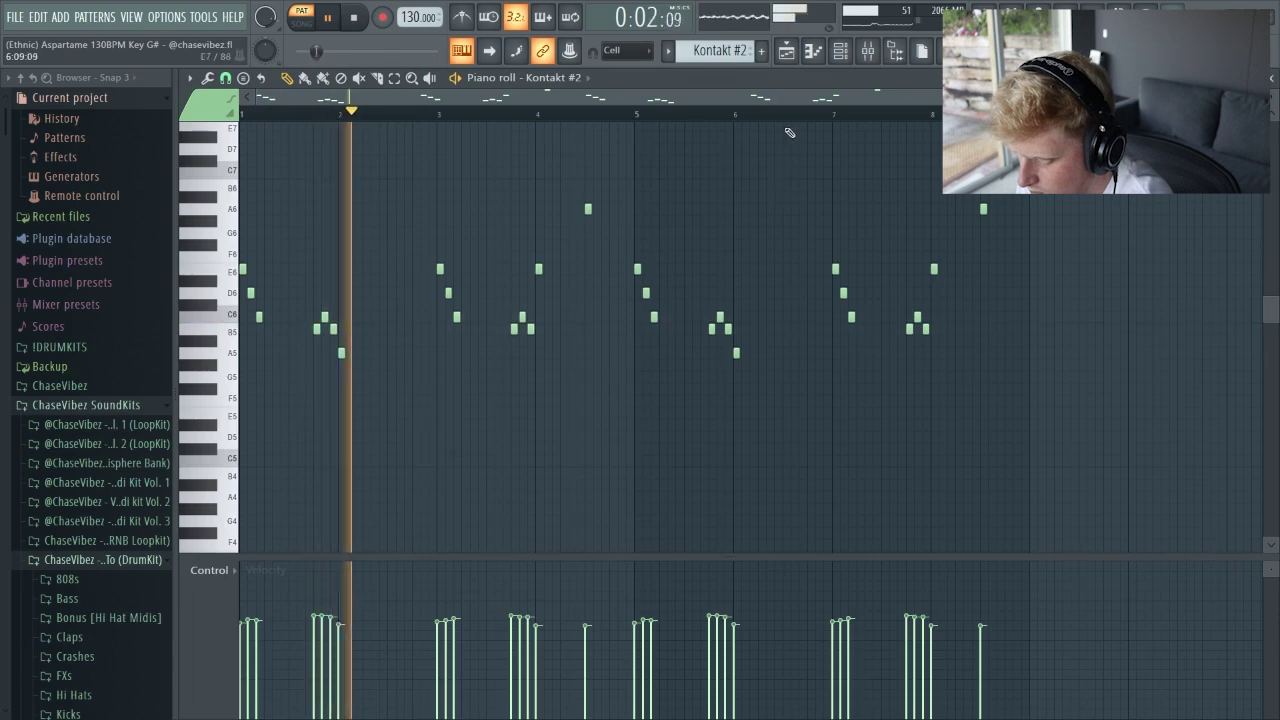
{"action": "left_click", "coordinate": [786, 50]}
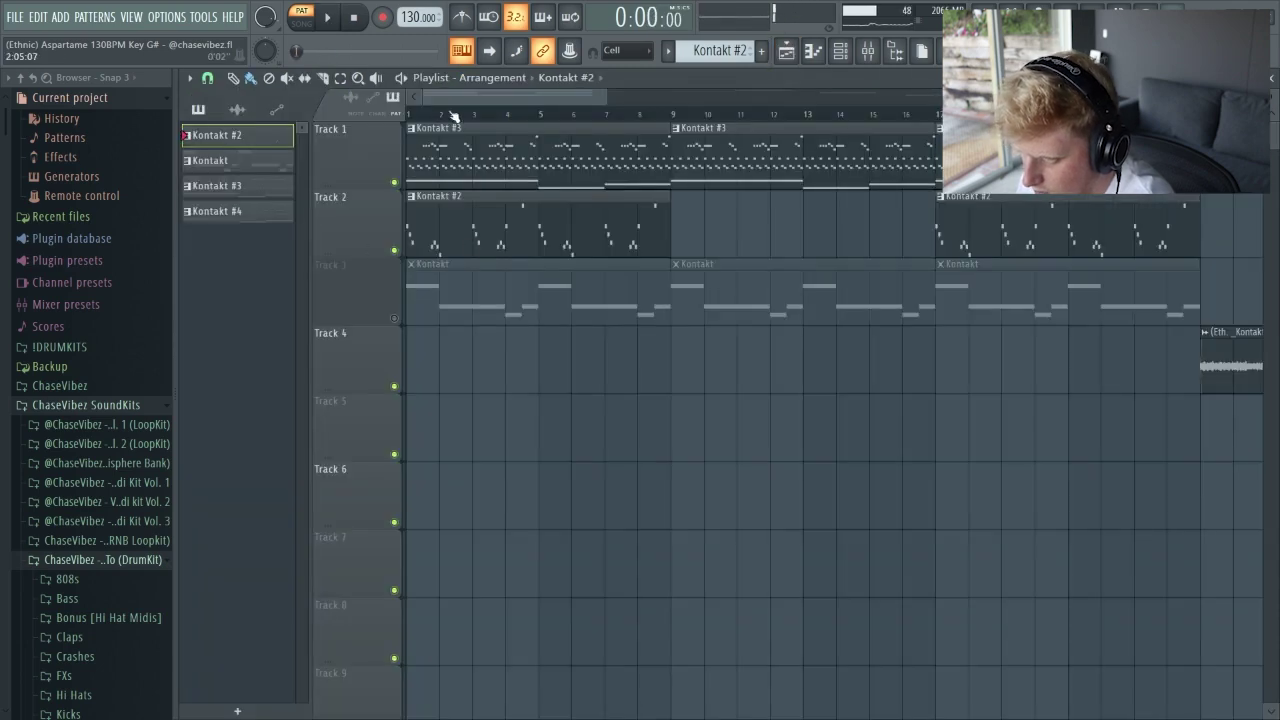
{"action": "key", "text": "space"}
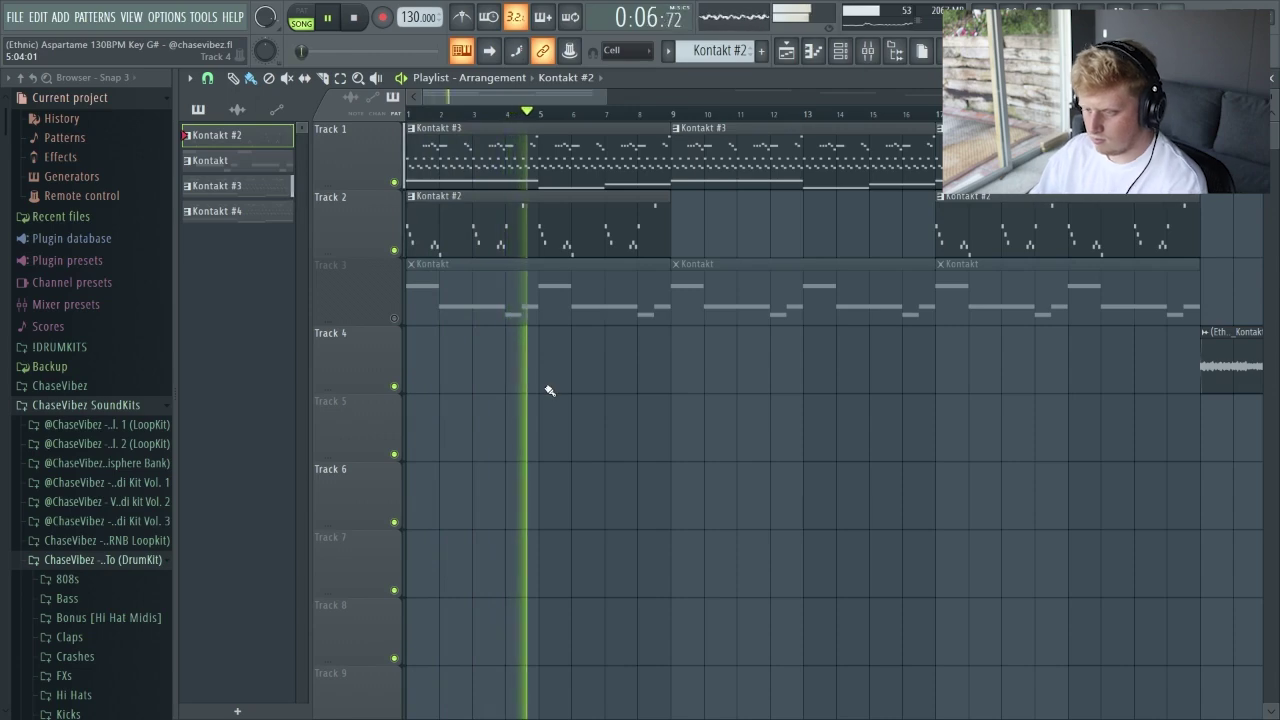
{"action": "key", "text": "space"}
{"action": "left_click", "coordinate": [400, 319]}
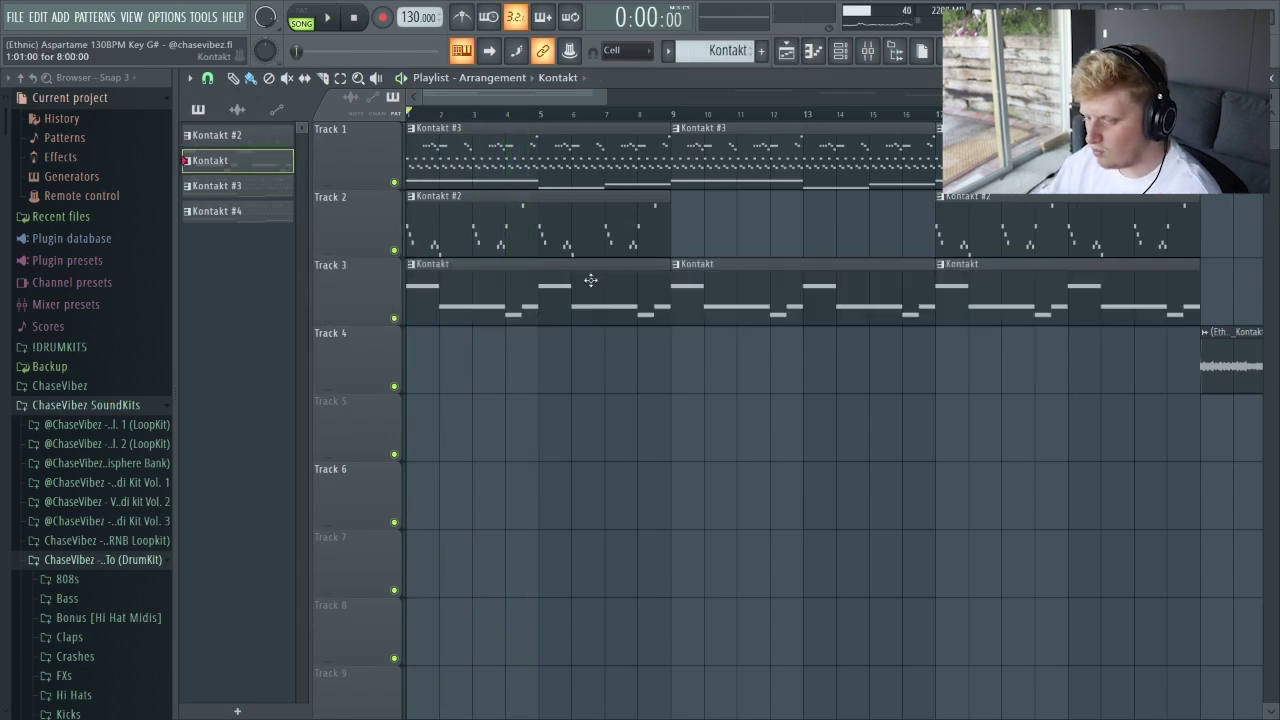
{"action": "key", "text": "F6"}
Open the EXHALE vocal Kontakt and its insert's parametric EQ, Delay ETERNITY and Ghz Lohi 3 effects
{"action": "left_click", "coordinate": [570, 452]}
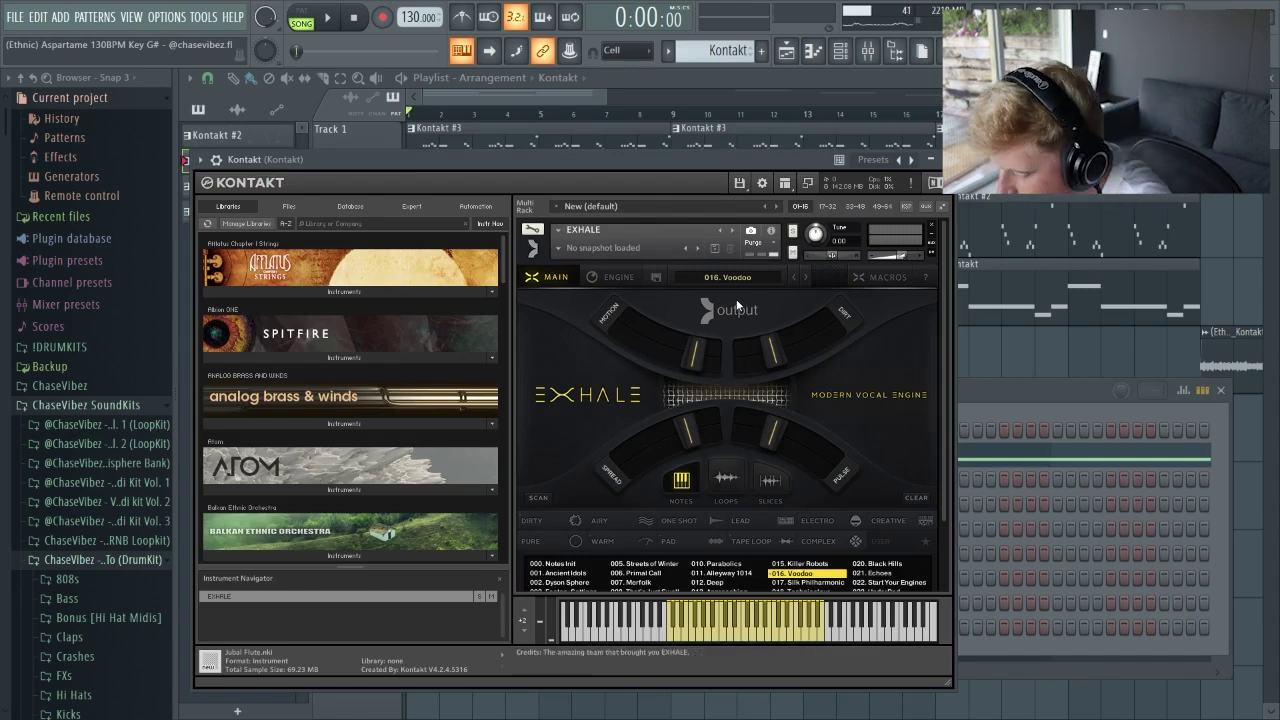
{"action": "key", "text": "F9"}
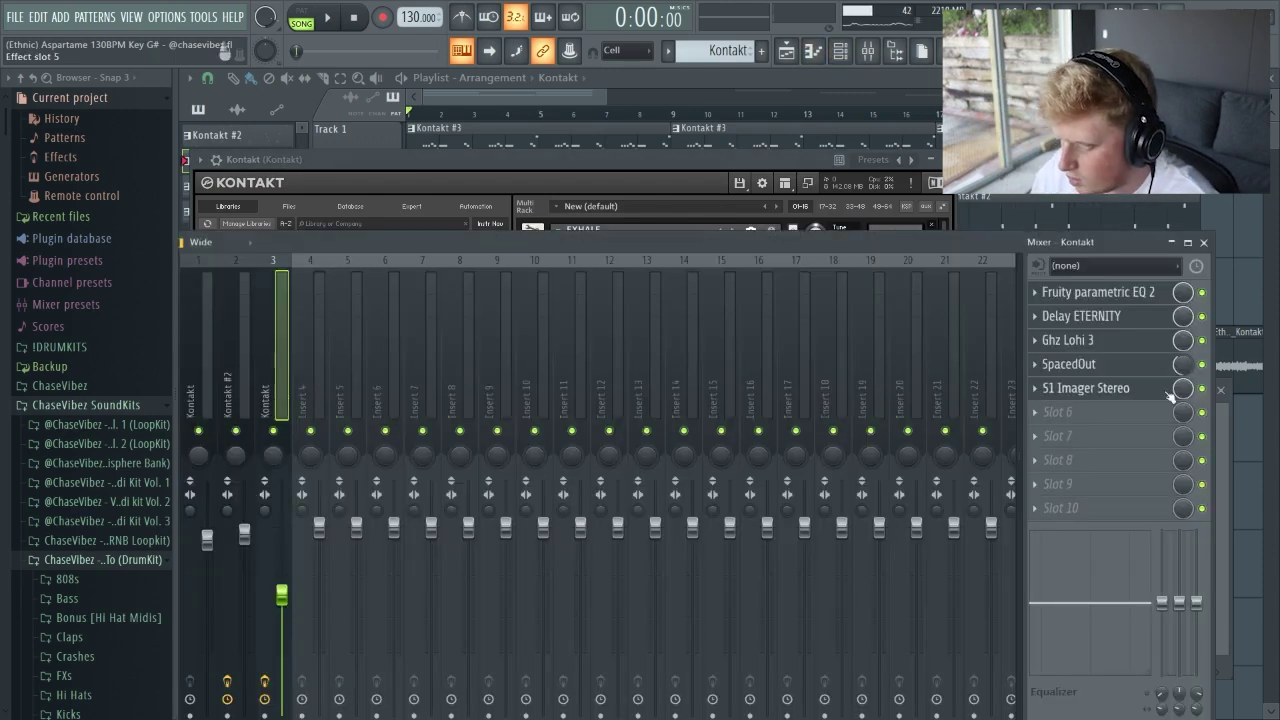
{"action": "left_click", "coordinate": [1124, 293]}
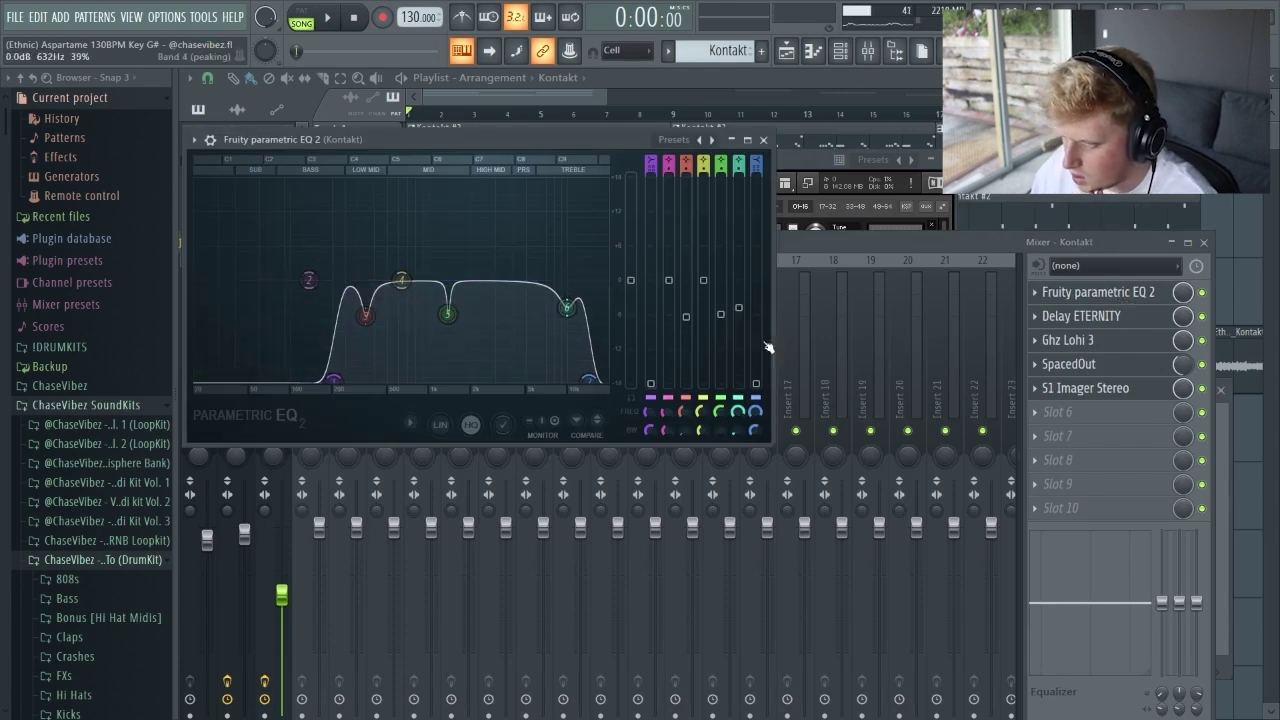
{"action": "left_click", "coordinate": [1146, 320]}
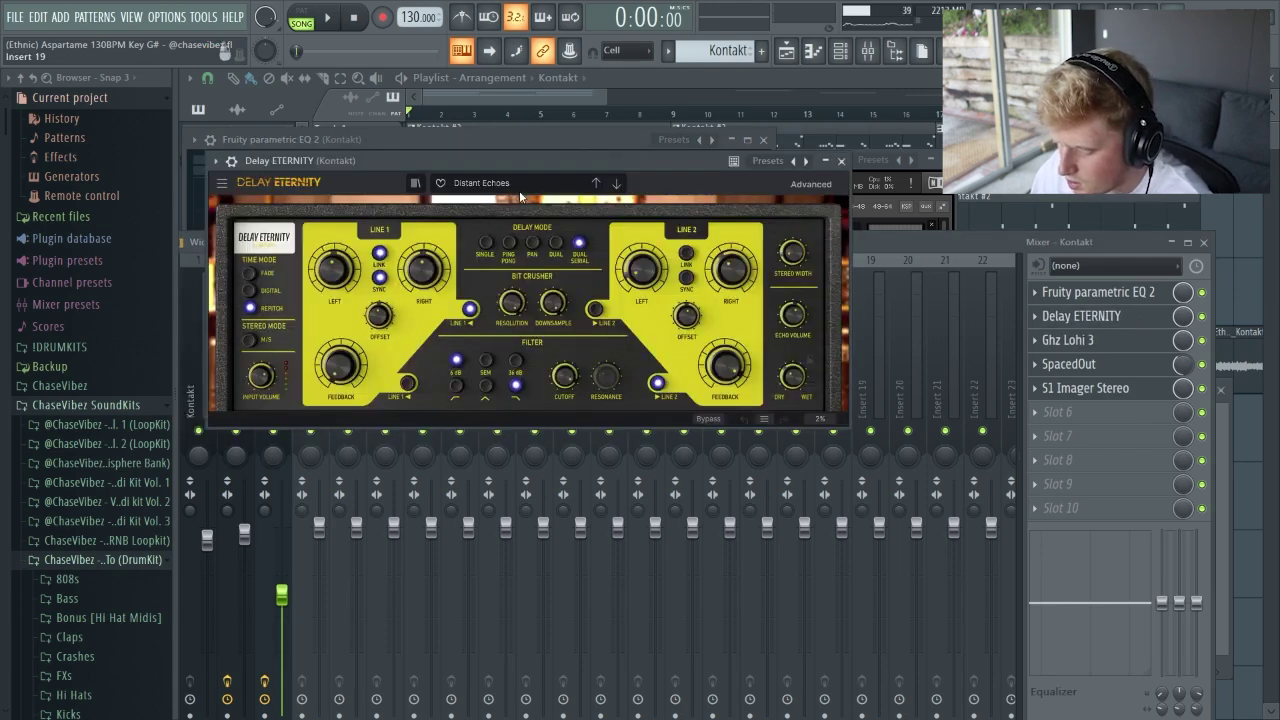
{"action": "left_click", "coordinate": [1119, 343]}
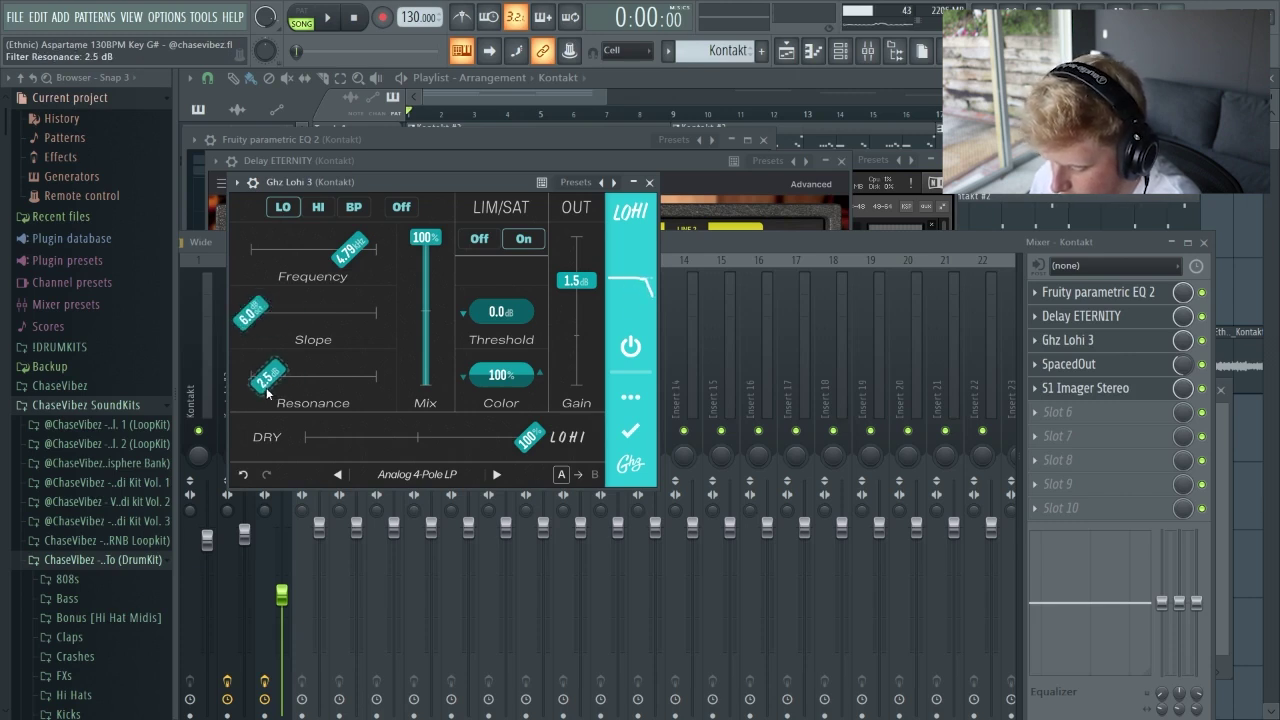
Open the vocal insert's SpacedOut and S1 Imager Stereo (width 0.75) effects
{"action": "left_click", "coordinate": [1143, 370]}
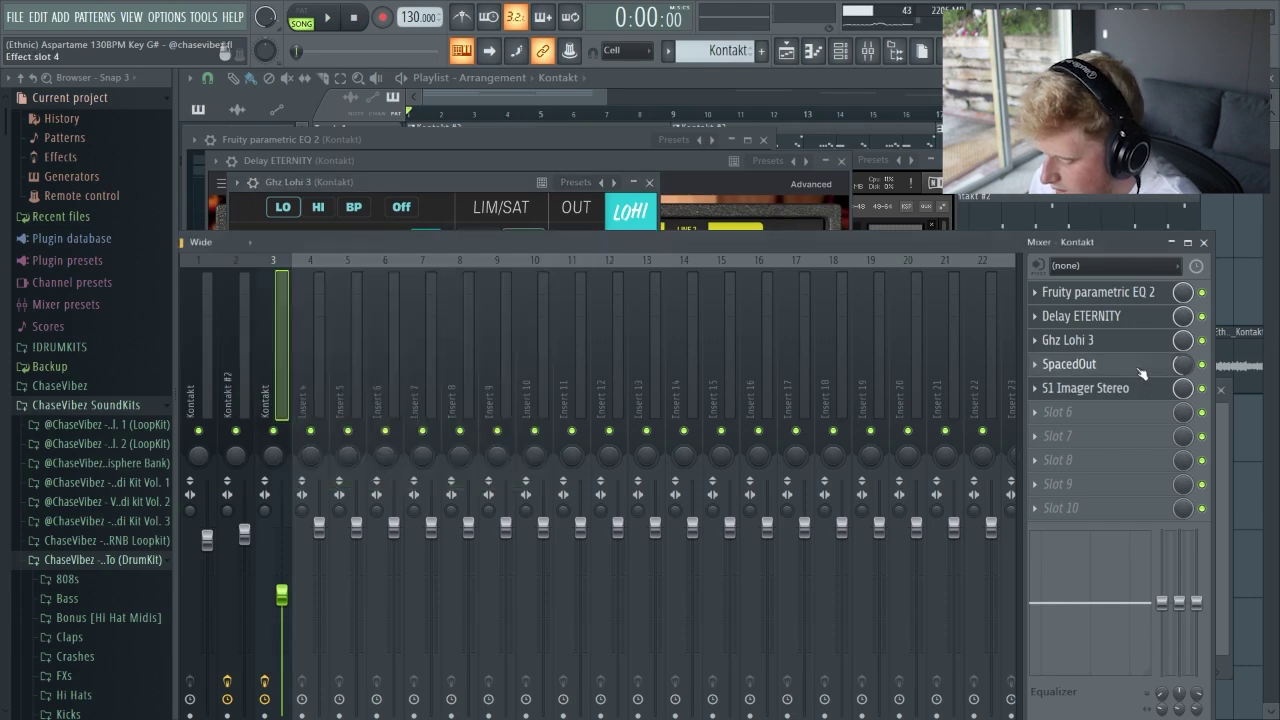
{"action": "left_click_drag", "start_coordinate": [1005, 279], "coordinate": [625, 207]}
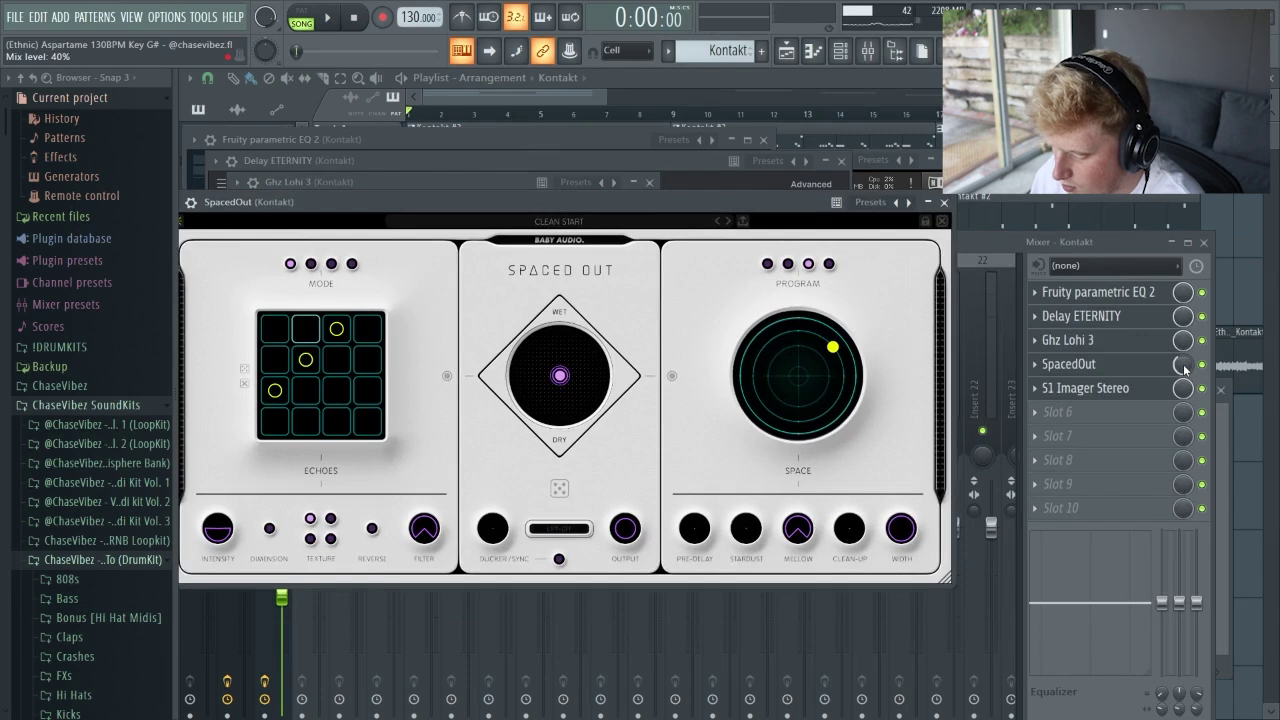
{"action": "left_click", "coordinate": [1122, 389]}
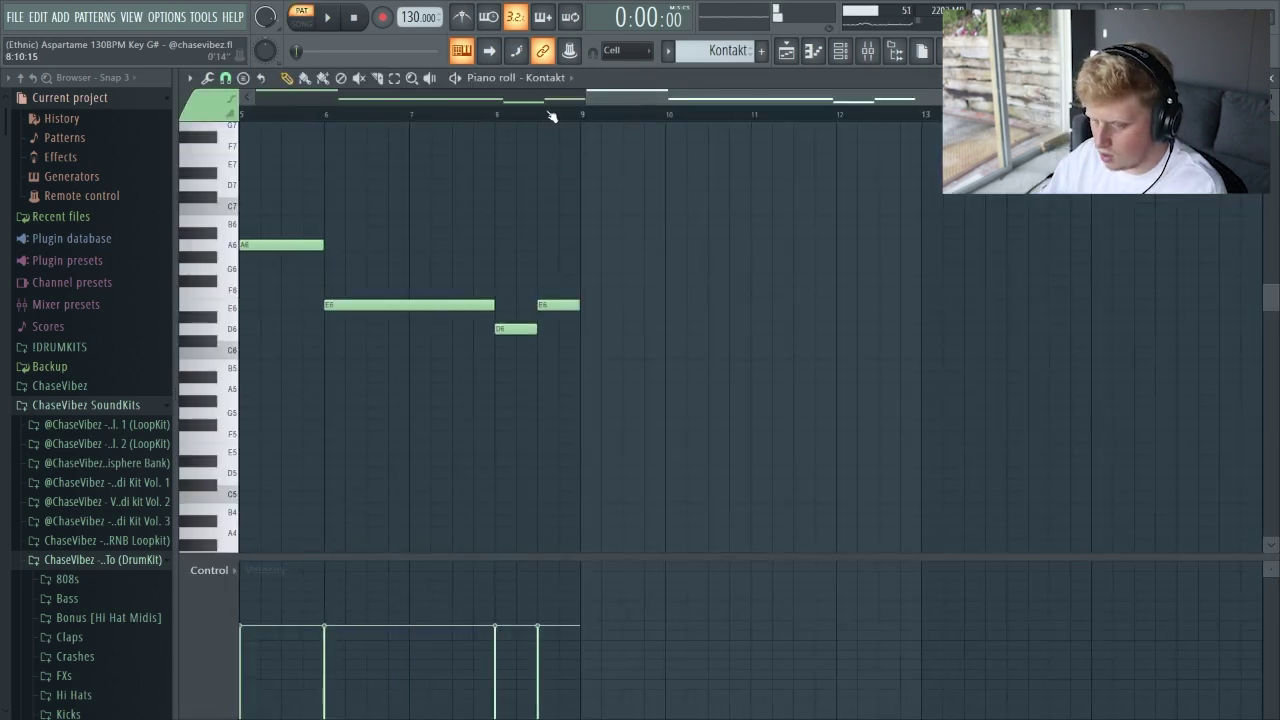
Play back the sparse A6/F6/D6 vocal melody across eight bars
{"action": "key", "text": "ctrl+b"}
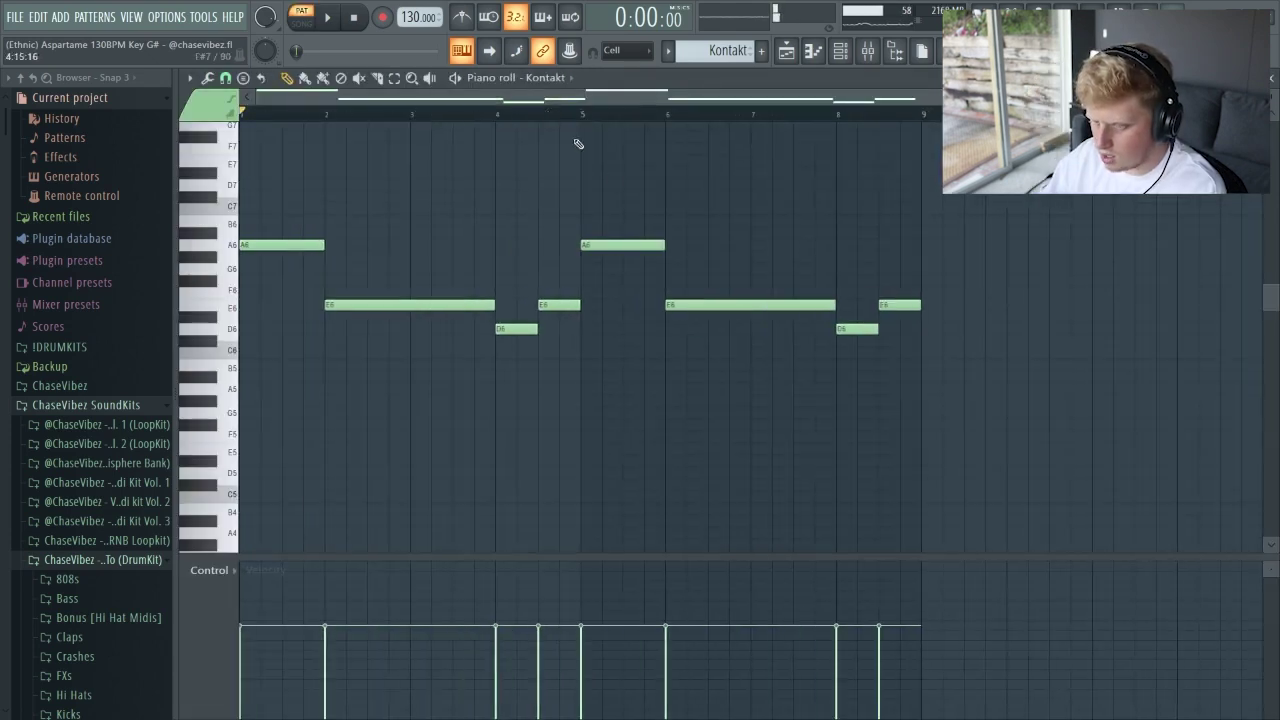
{"action": "key", "text": "space"}
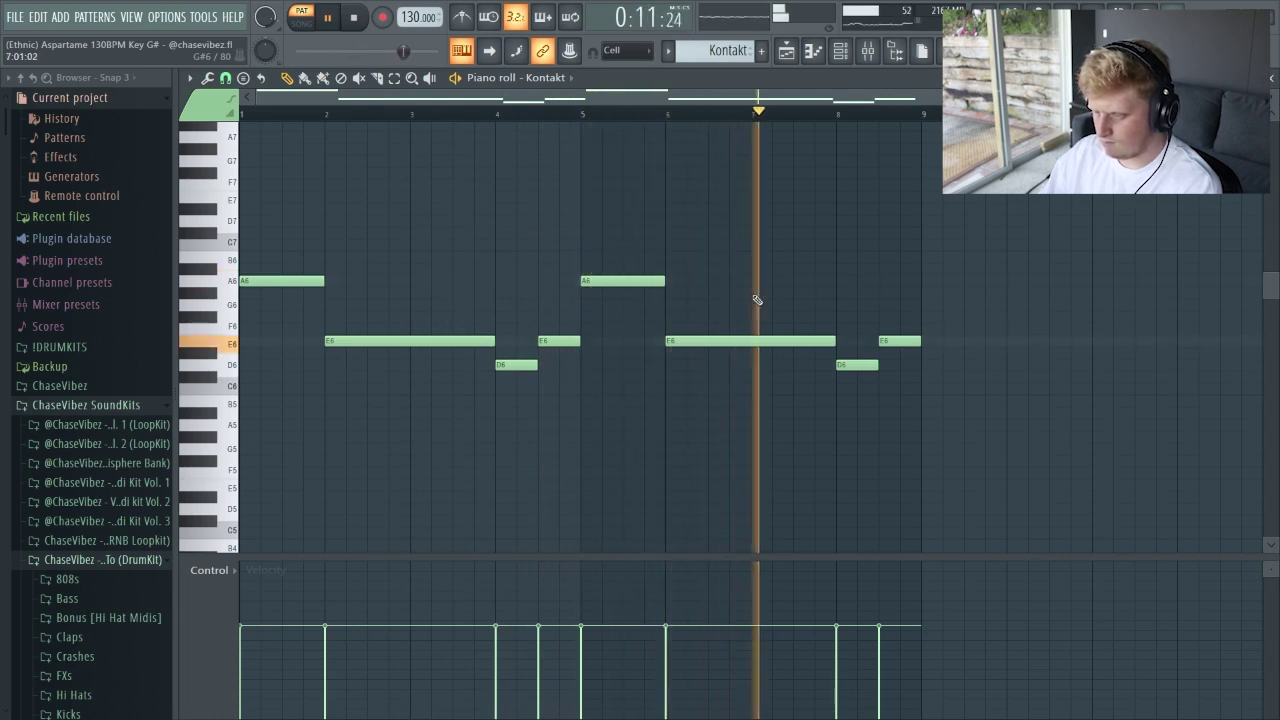
In the playlist, loop and play the first eight bars of the arrangement
{"action": "left_click", "coordinate": [787, 53]}
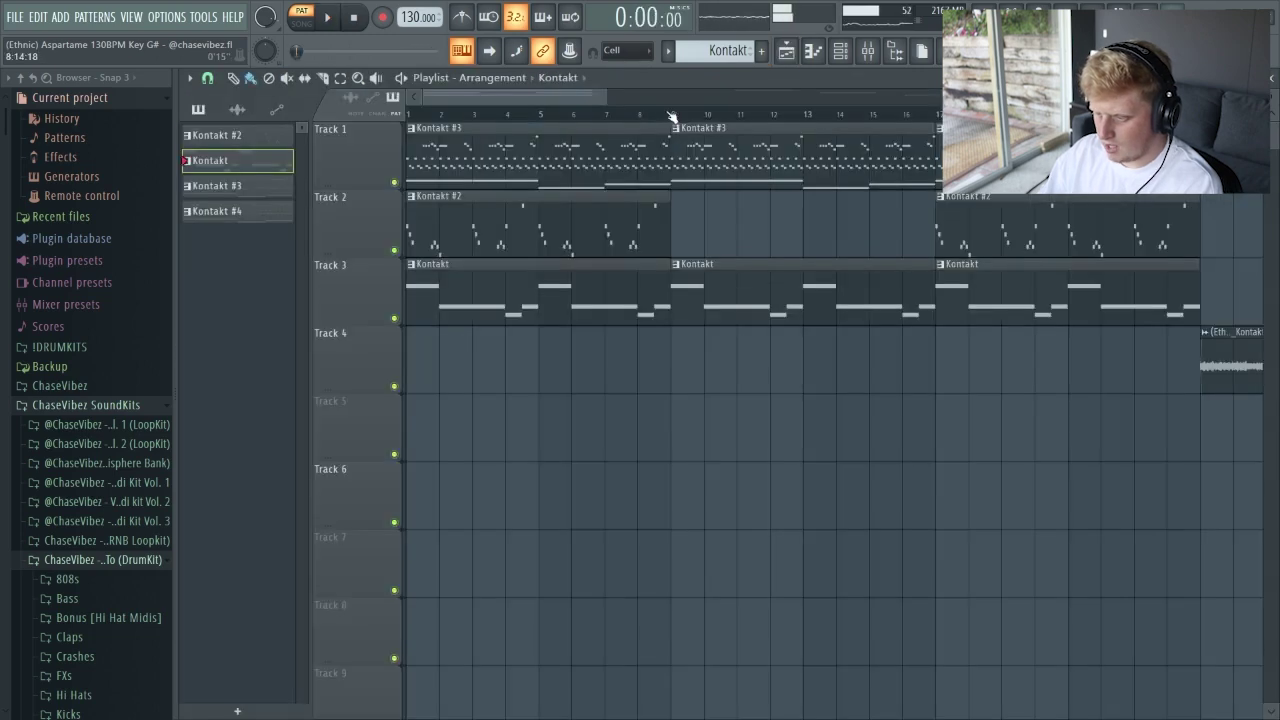
{"action": "left_click_drag", "start_coordinate": [673, 116], "coordinate": [408, 115]}
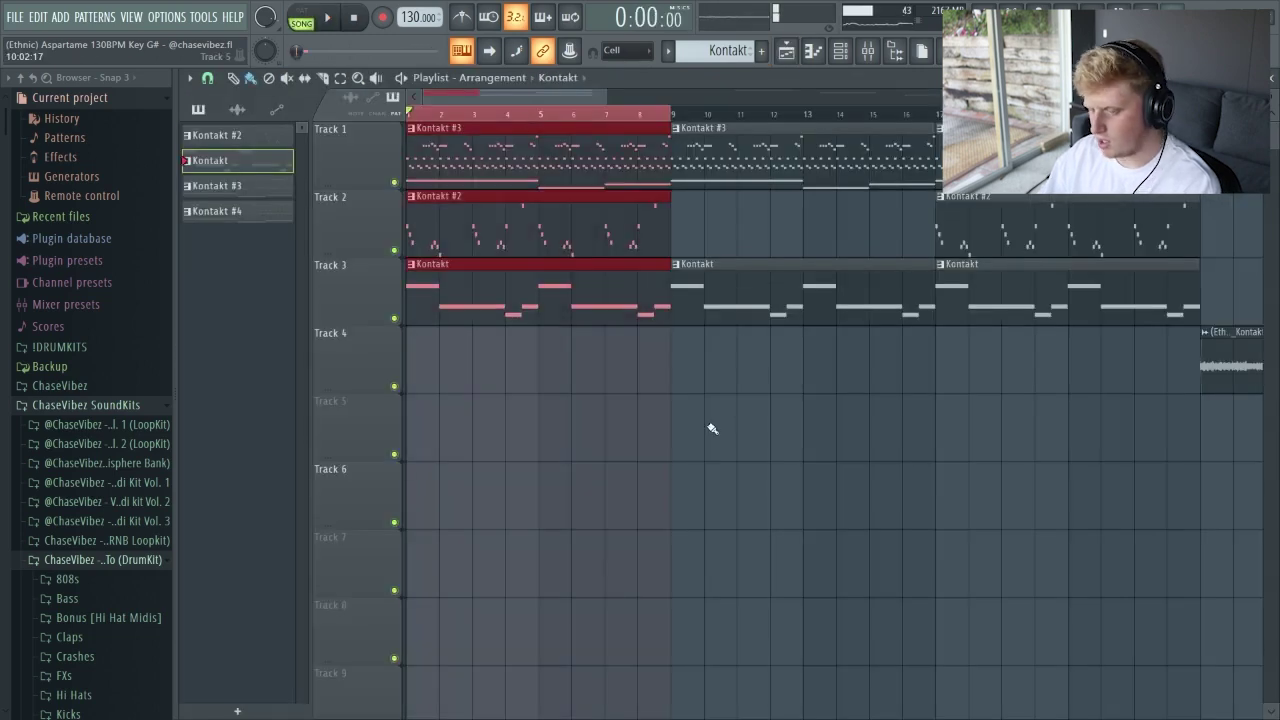
{"action": "key", "text": "space"}
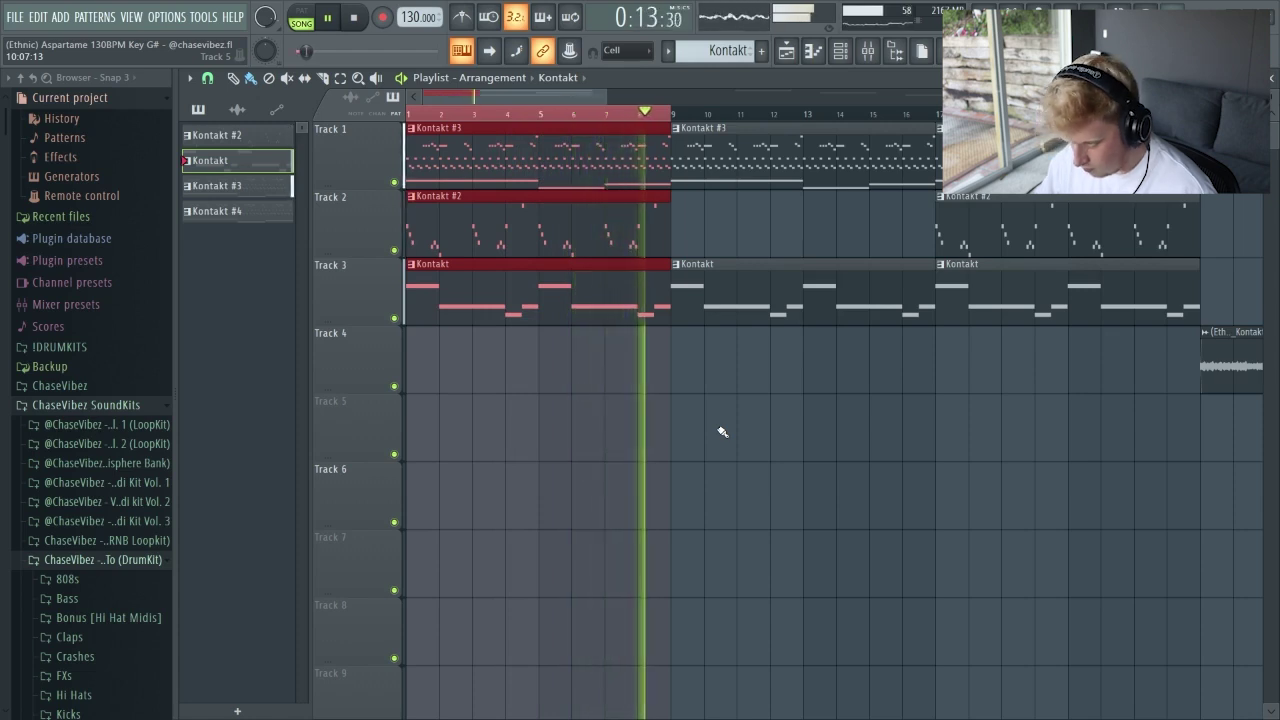
Stop playback, loop bars 25–32, and place a Kontakt #3 clip on Track 1 at bar 25
{"action": "key", "text": "space"}
{"action": "left_click", "coordinate": [586, 114]}
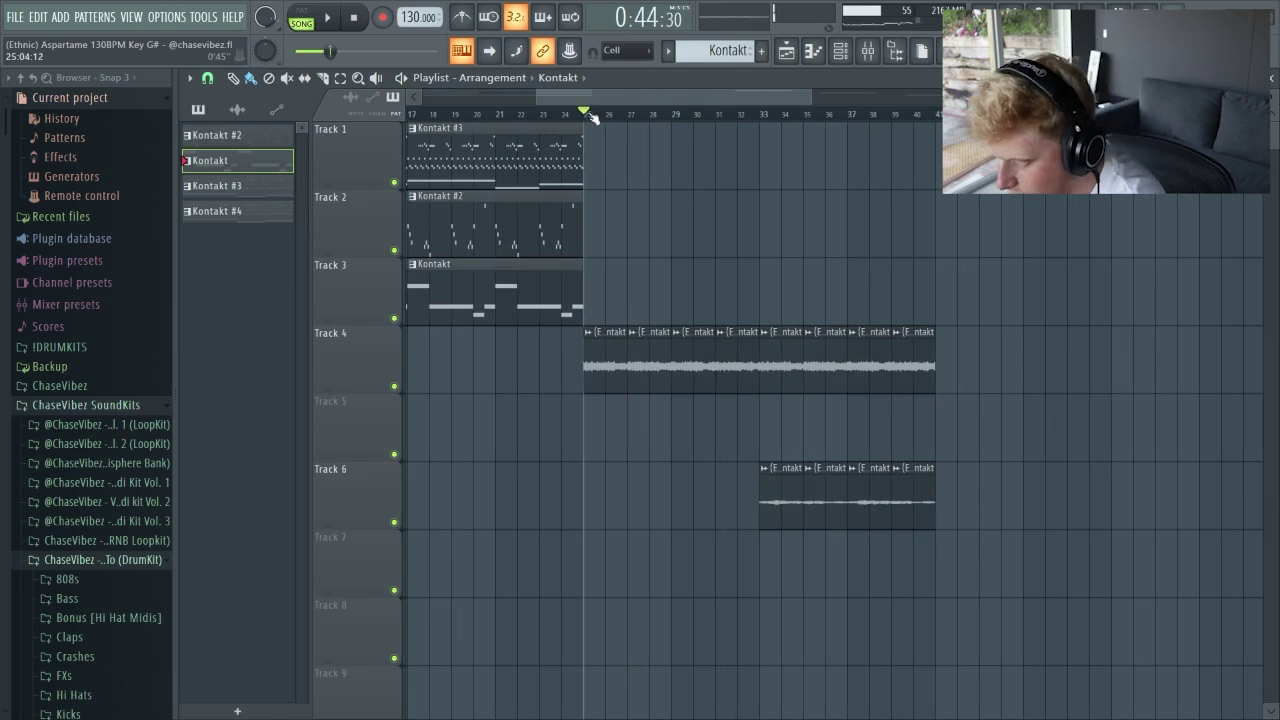
{"action": "left_click_drag", "start_coordinate": [589, 117], "coordinate": [744, 163]}
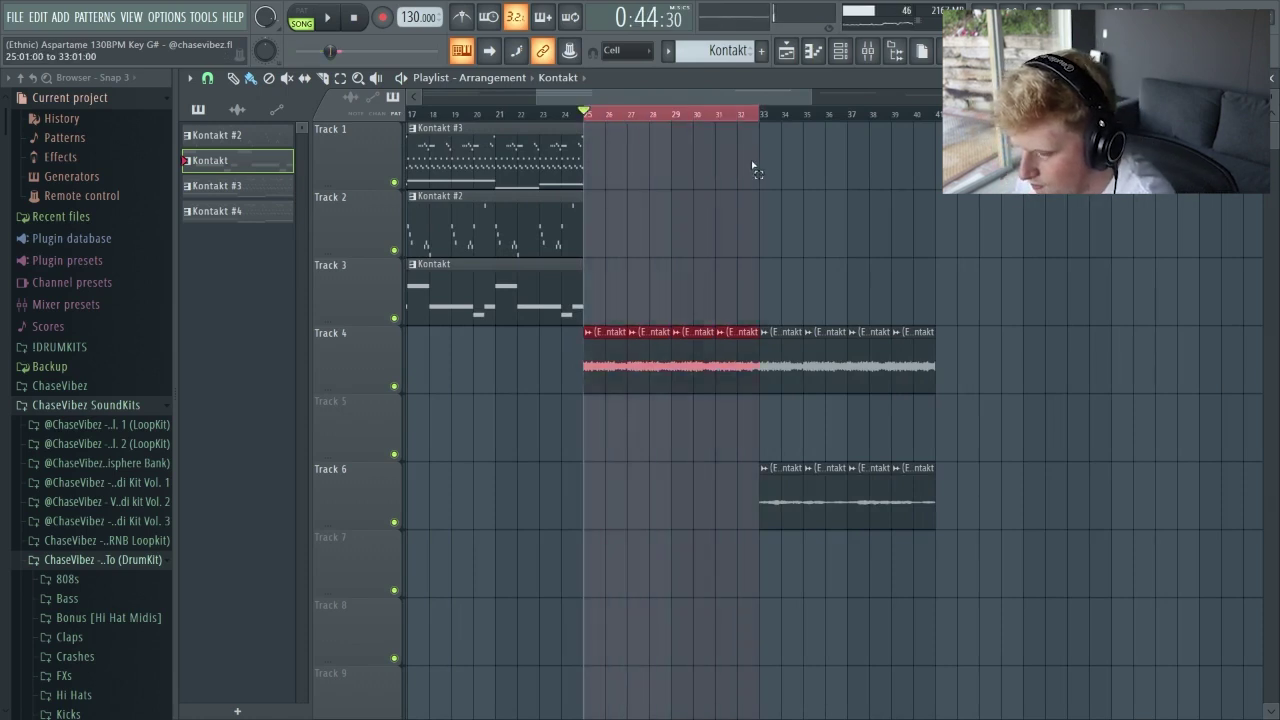
{"action": "scroll", "coordinate": [755, 170], "scroll_direction": "down", "scroll_amount": 2}
{"action": "scroll", "coordinate": [700, 166], "scroll_direction": "down", "scroll_amount": 2}
{"action": "left_click_drag", "start_coordinate": [547, 162], "coordinate": [645, 162]}
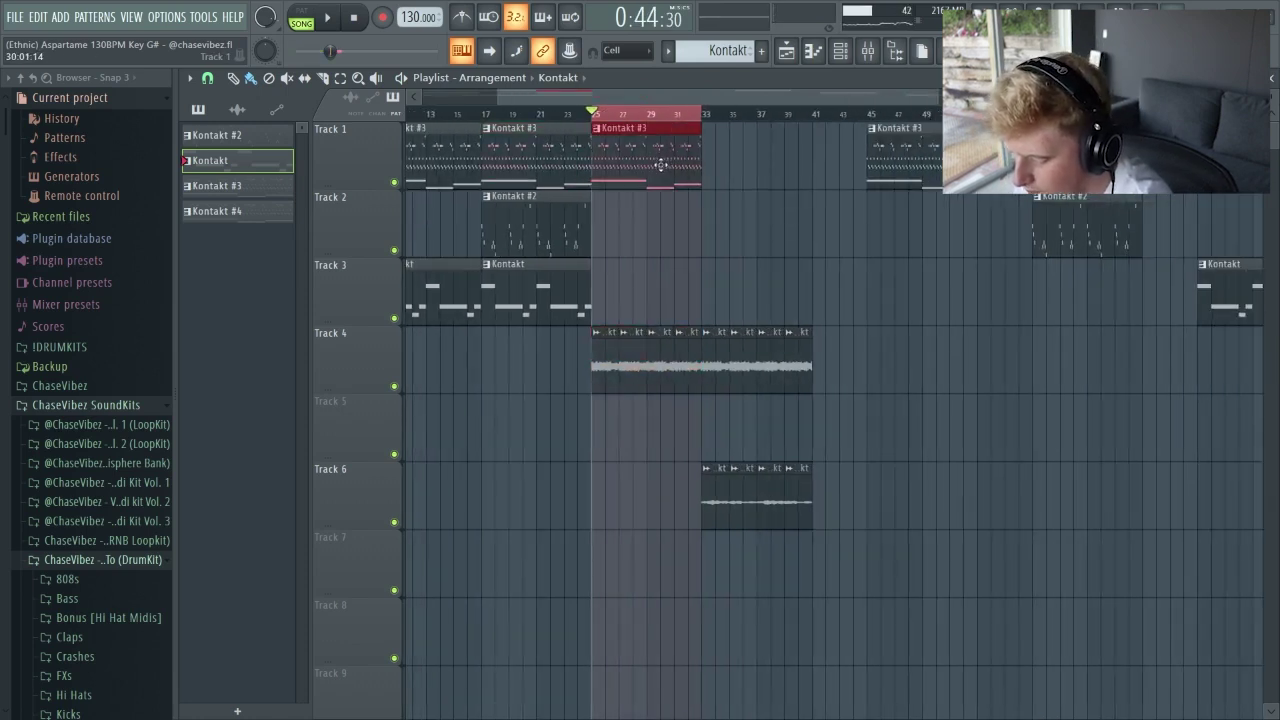
Lower the third Kontakt channel's fader in the Mixer
{"action": "left_click", "coordinate": [866, 52]}
{"action": "left_click_drag", "start_coordinate": [389, 565], "coordinate": [381, 648]}
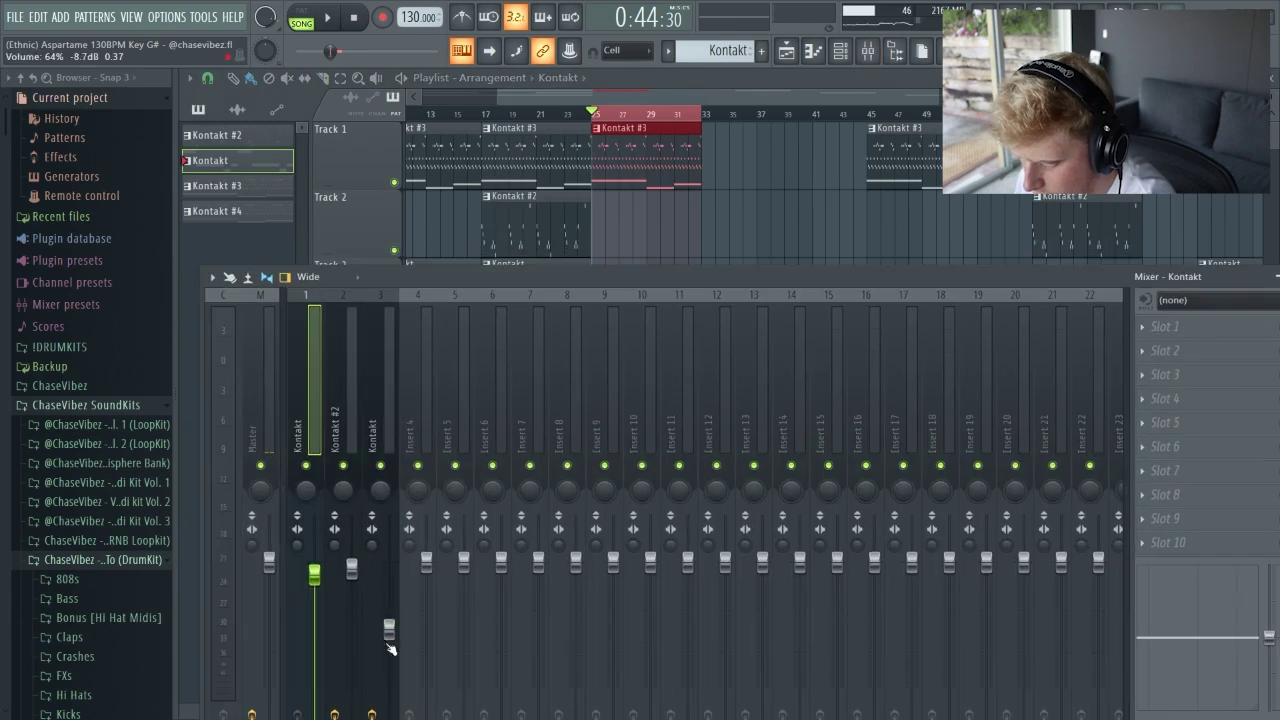
{"action": "left_click_drag", "start_coordinate": [440, 288], "coordinate": [478, 225]}
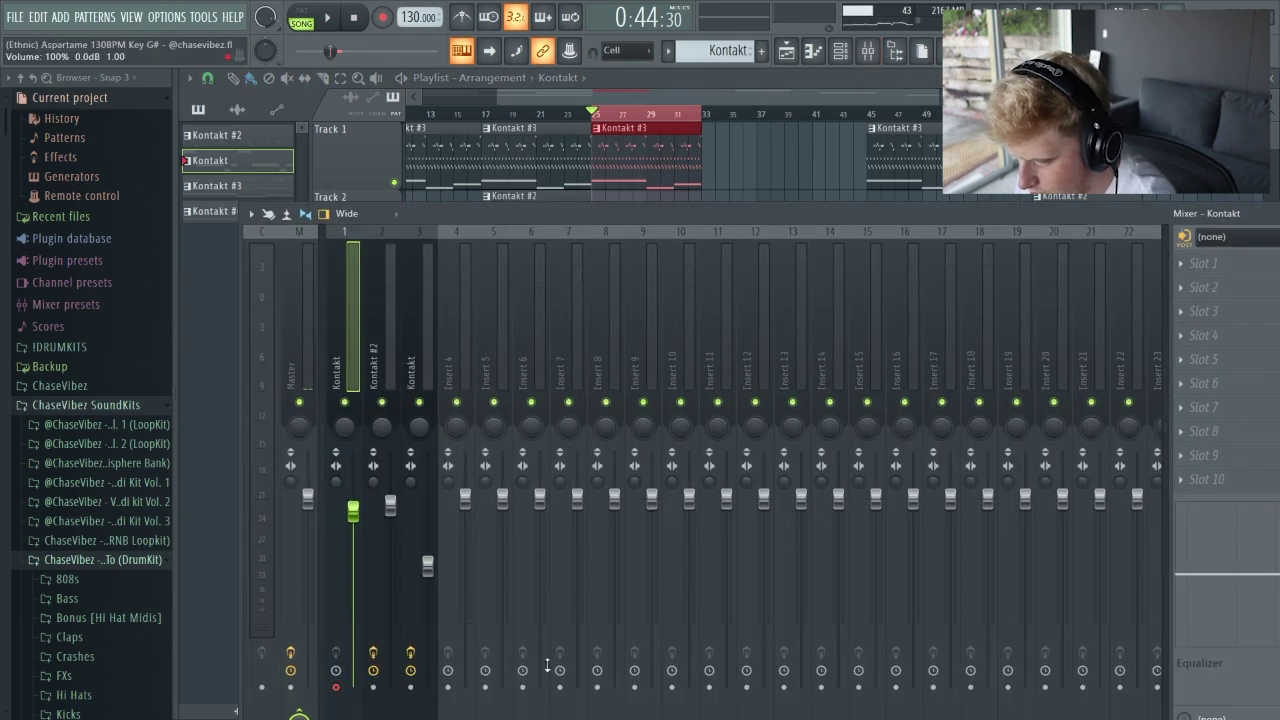
{"action": "key", "text": "F9"}
Delete the extra Kontakt #3 clip at bar 25
{"action": "scroll", "coordinate": [848, 252], "scroll_direction": "up", "scroll_amount": 3}
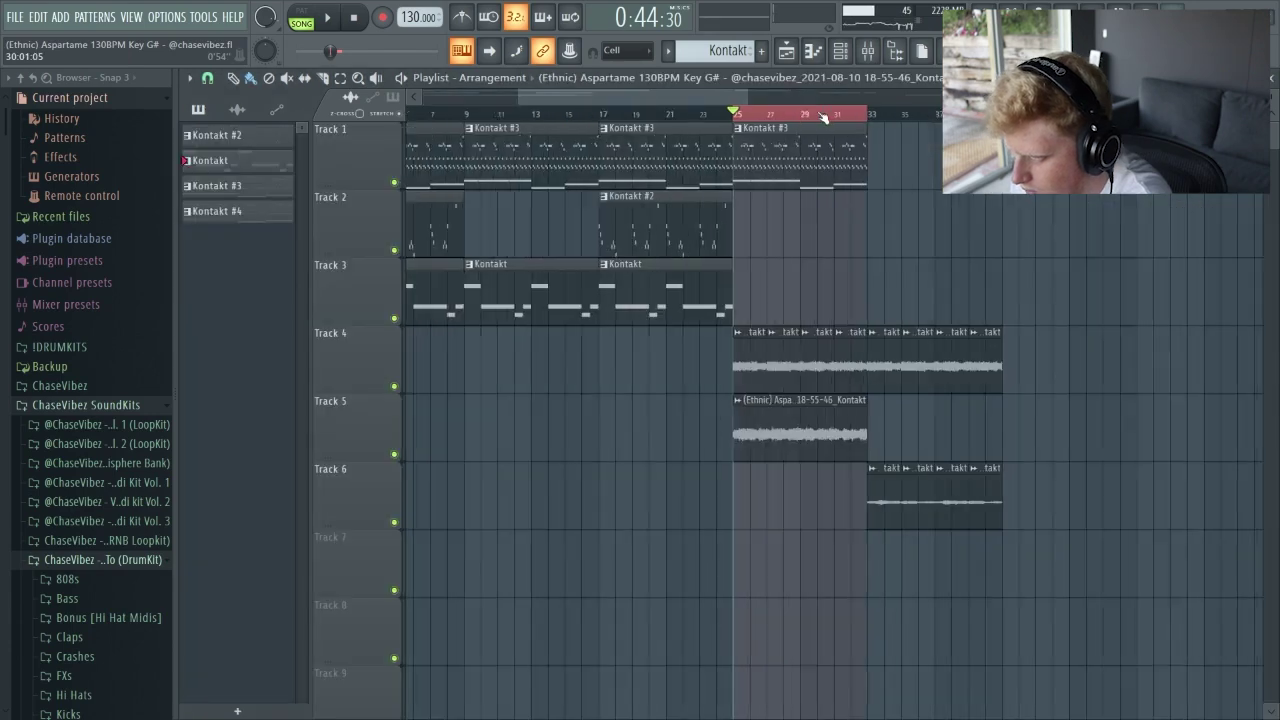
{"action": "left_click", "coordinate": [815, 165], "text": "ctrl"}
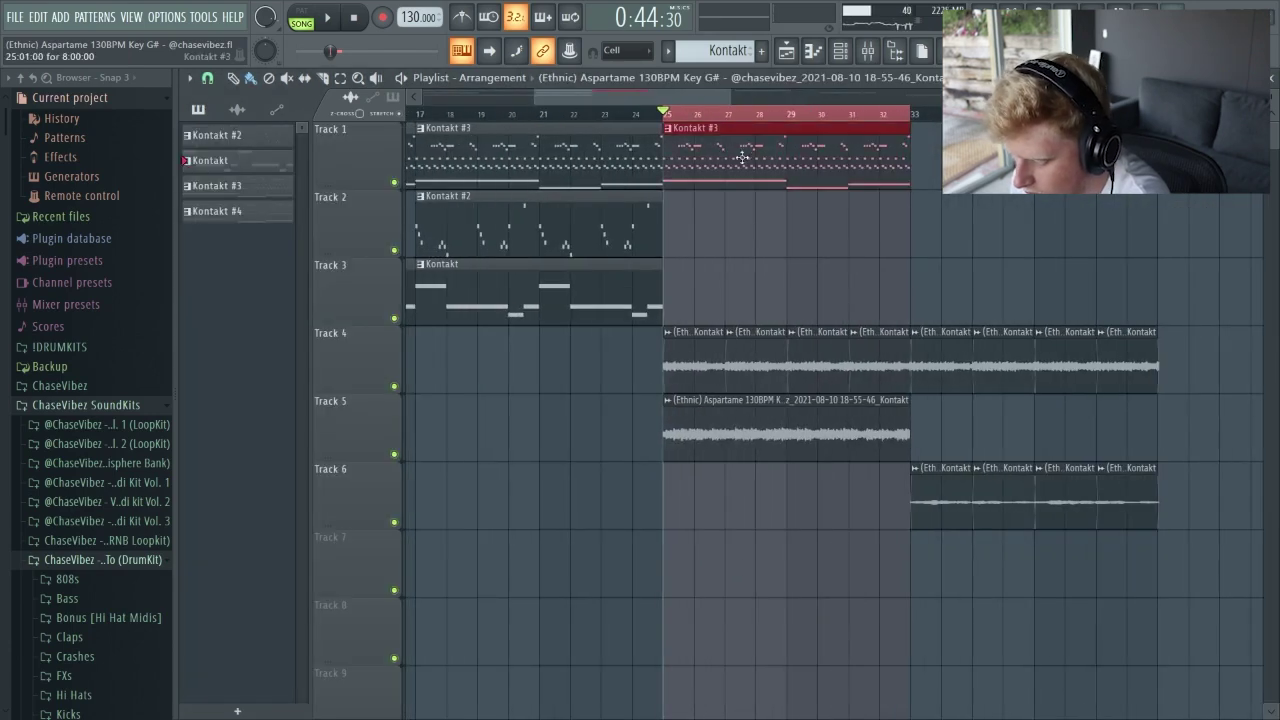
{"action": "key", "text": "Delete"}
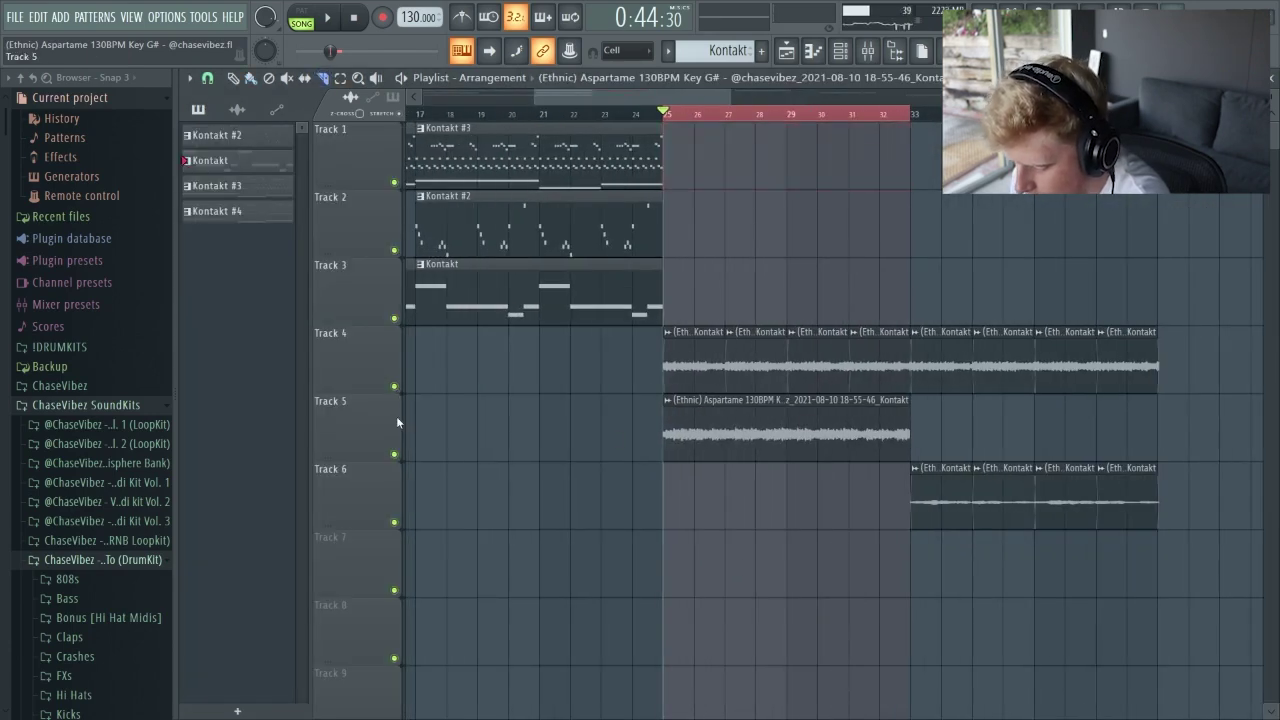
Solo Track 5 and drag its last clips toward Track 6
{"action": "left_click", "coordinate": [394, 454], "text": "ctrl"}
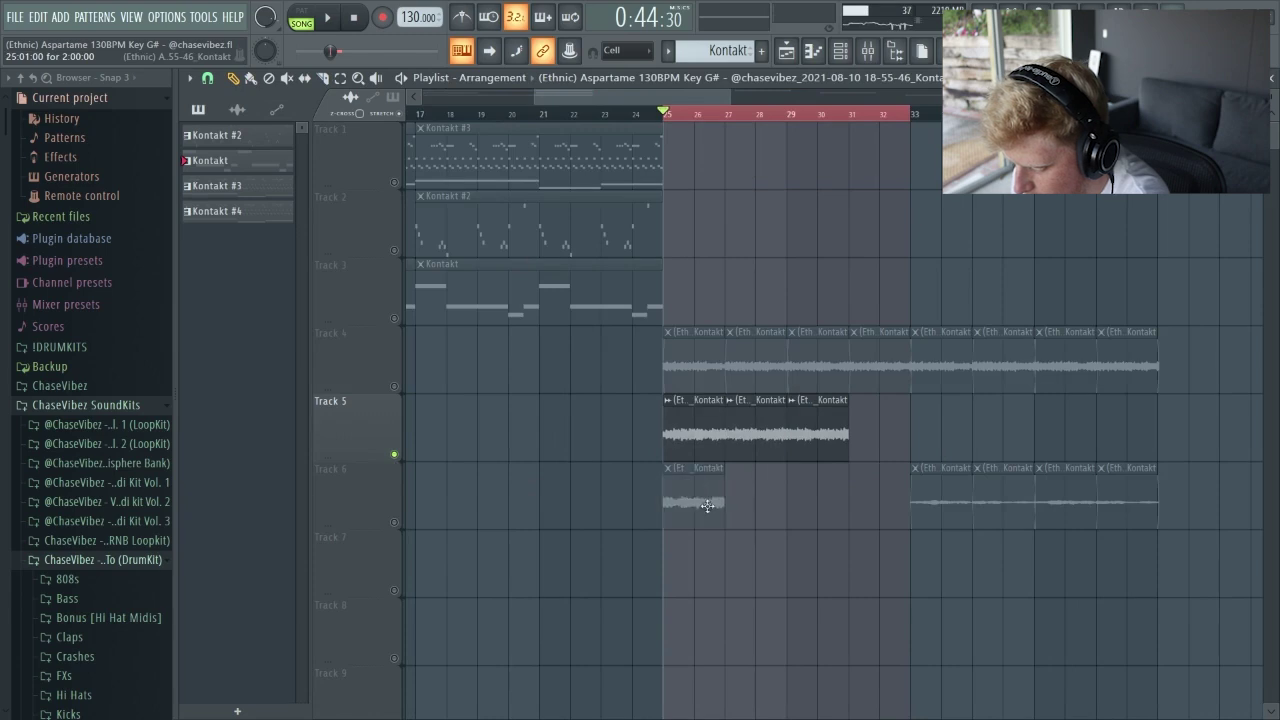
{"action": "left_click_drag", "start_coordinate": [886, 421], "coordinate": [700, 489]}
{"action": "left_click_drag", "start_coordinate": [812, 425], "coordinate": [757, 489]}
{"action": "left_click_drag", "start_coordinate": [757, 418], "coordinate": [819, 486]}
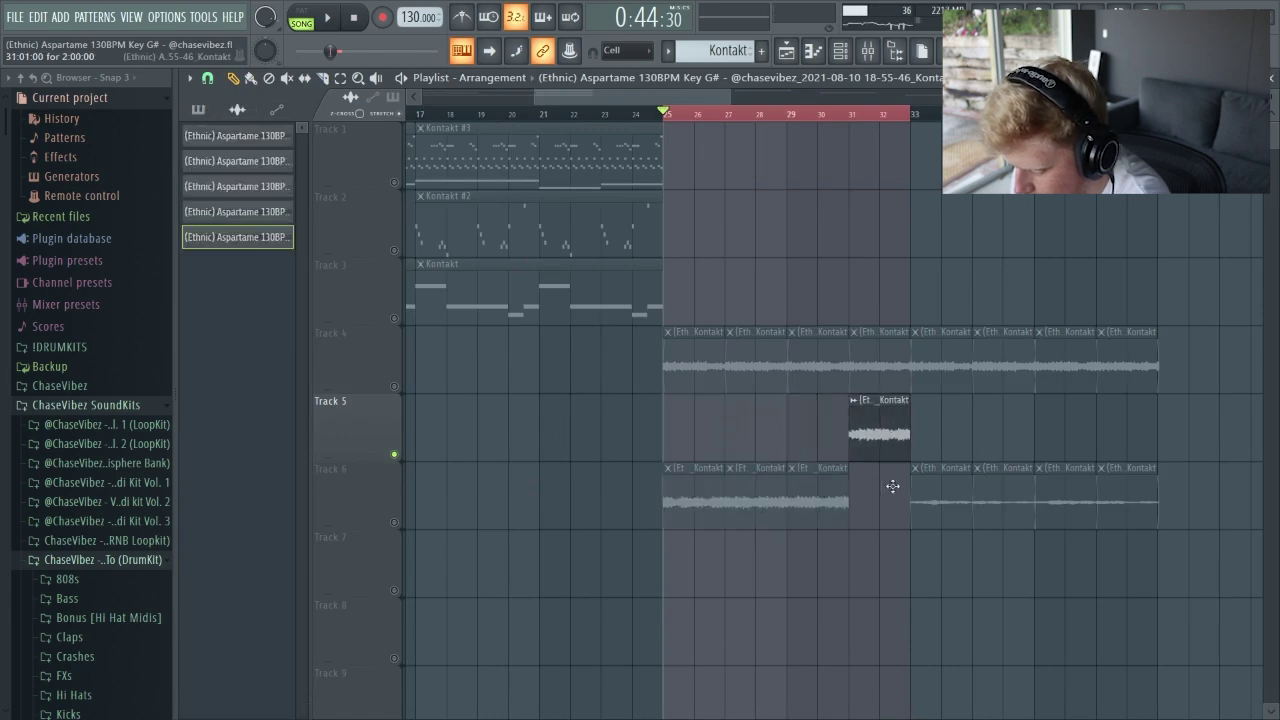
{"action": "mouse_move", "coordinate": [697, 424]}
{"action": "left_mouse_down"}
{"action": "mouse_move", "coordinate": [882, 492]}
{"action": "mouse_move", "coordinate": [677, 471]}
{"action": "left_mouse_up"}
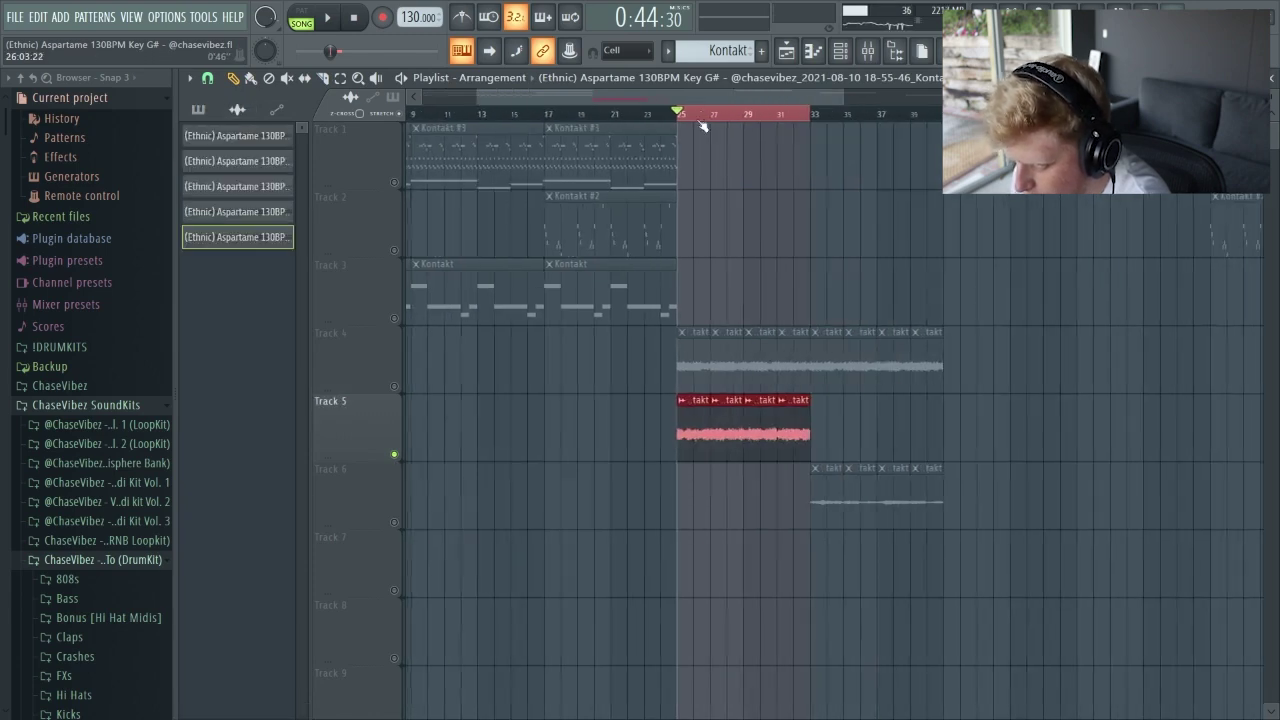
Select the G3 and A3 notes in the Kontakt #3 pattern's piano roll
{"action": "double_click", "coordinate": [578, 147]}
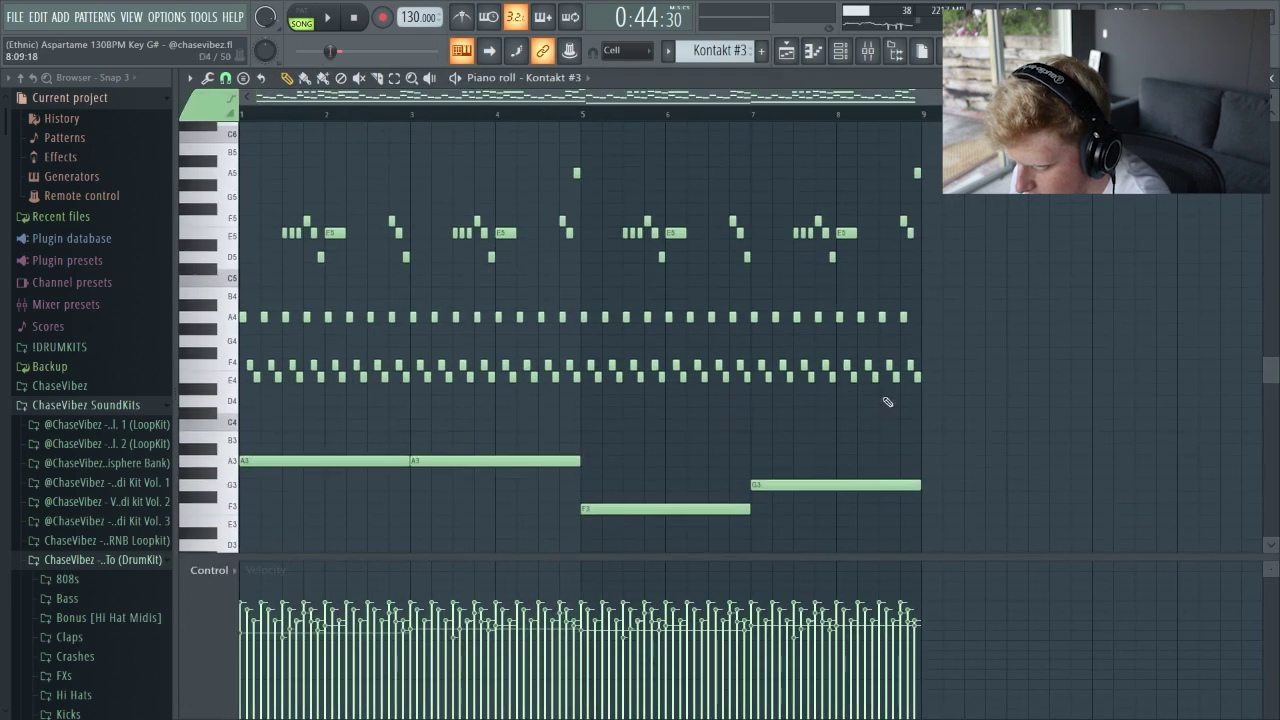
{"action": "left_click_drag", "start_coordinate": [816, 456], "coordinate": [817, 515]}
{"action": "left_click_drag", "start_coordinate": [620, 492], "coordinate": [622, 530]}
{"action": "left_click_drag", "start_coordinate": [519, 457], "coordinate": [523, 492]}
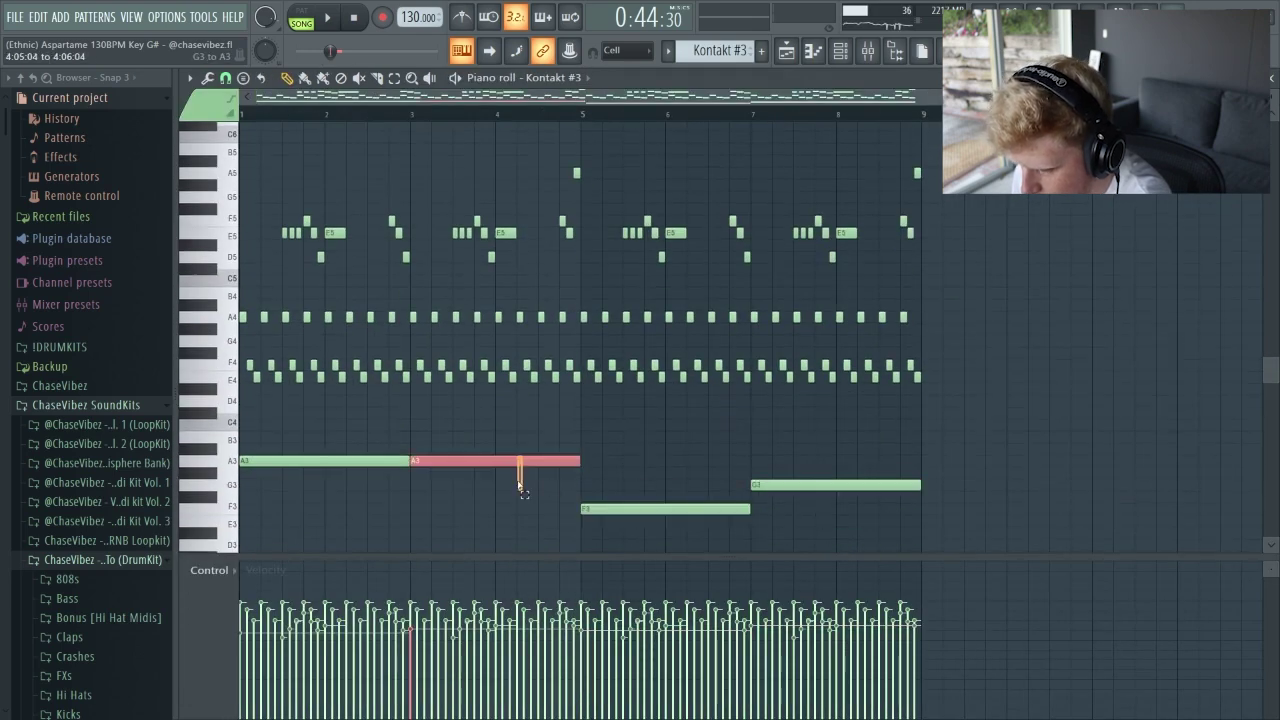
{"action": "left_click_drag", "start_coordinate": [373, 444], "coordinate": [938, 420]}
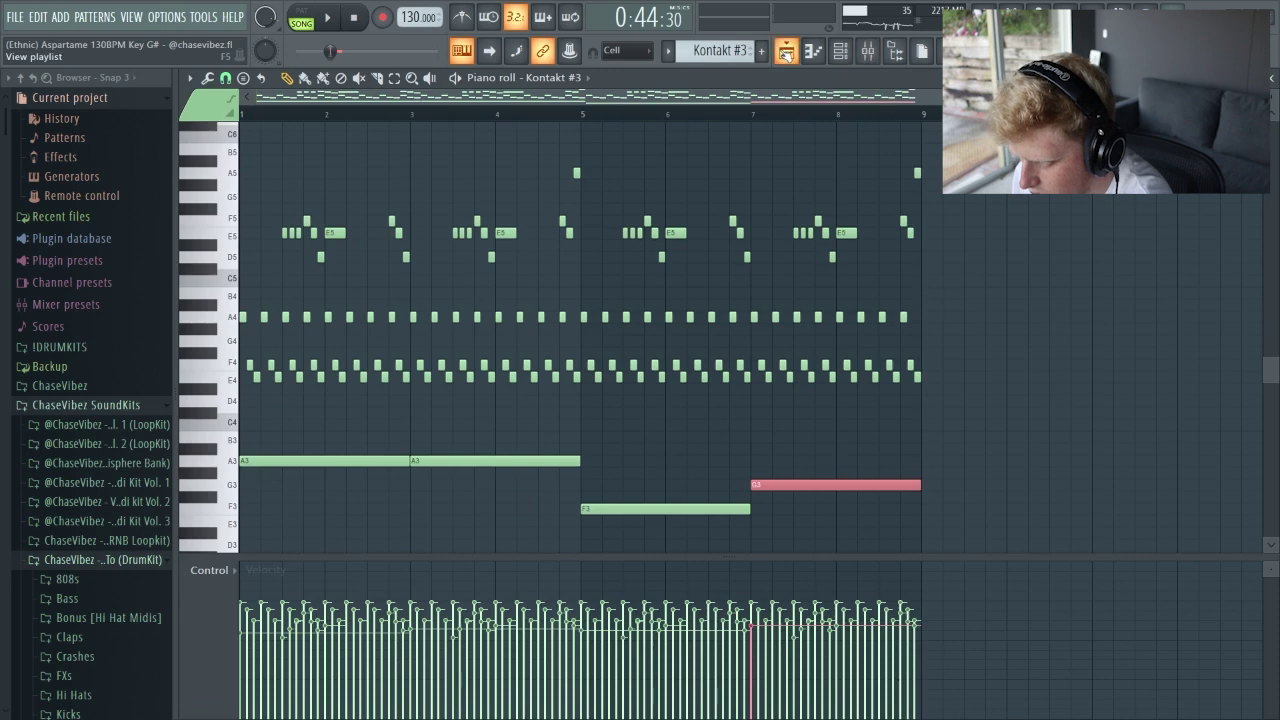
Back in the playlist, delete the clip on Track 5
{"action": "left_click", "coordinate": [786, 52]}
{"action": "left_click_drag", "start_coordinate": [897, 458], "coordinate": [597, 394]}
{"action": "key", "text": "Delete"}
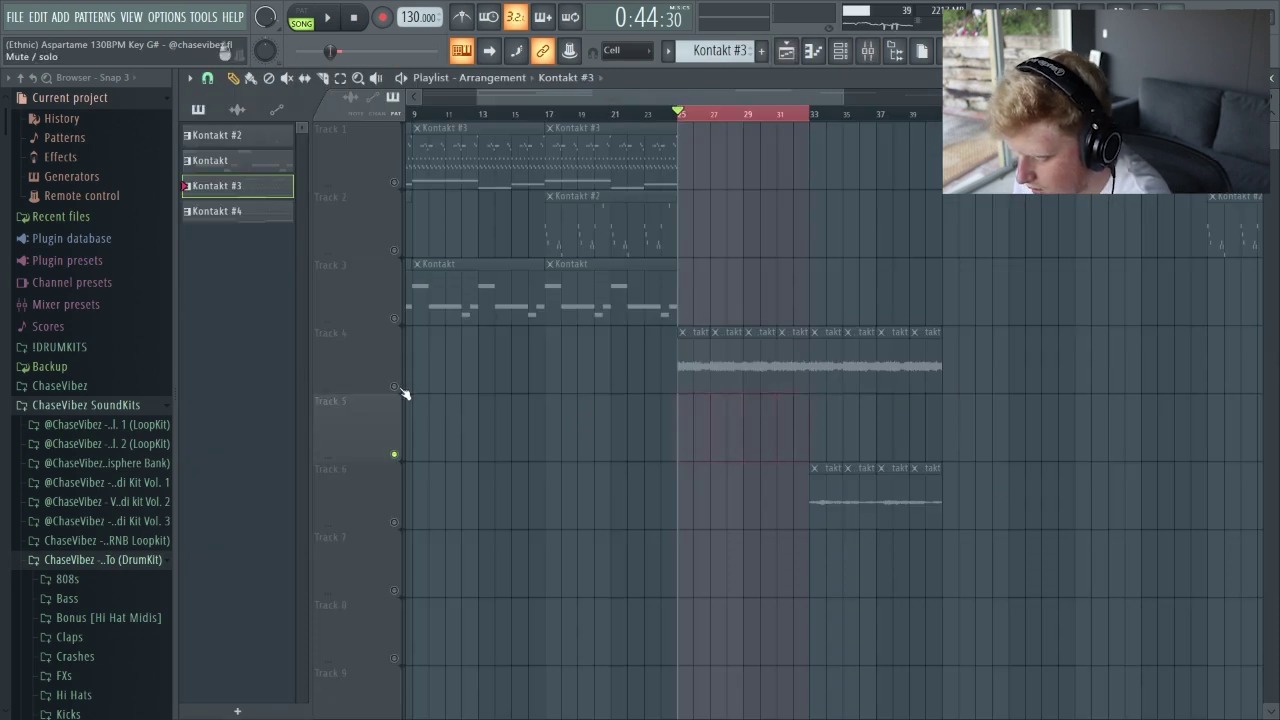
Play from bar 25 with all tracks unsoloed, then stop
{"action": "left_click", "coordinate": [402, 389]}
{"action": "key", "text": "space"}
{"action": "left_click", "coordinate": [394, 386]}
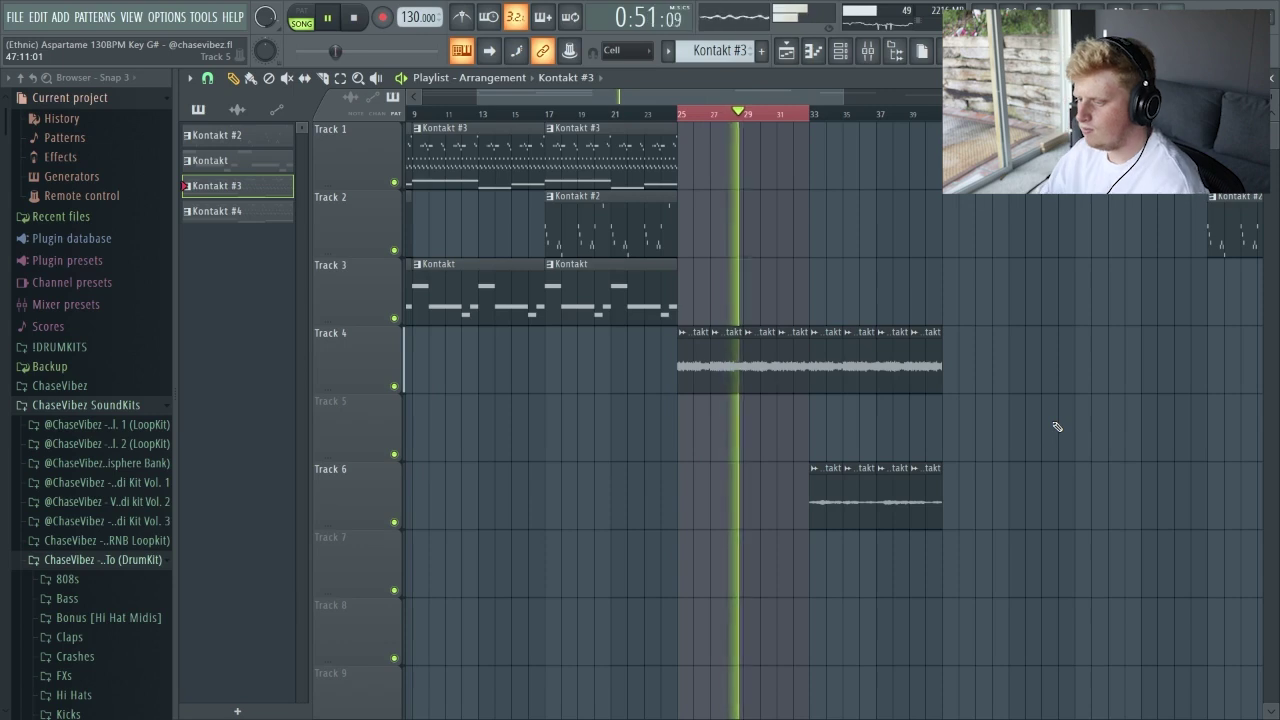
{"action": "key", "text": "space"}
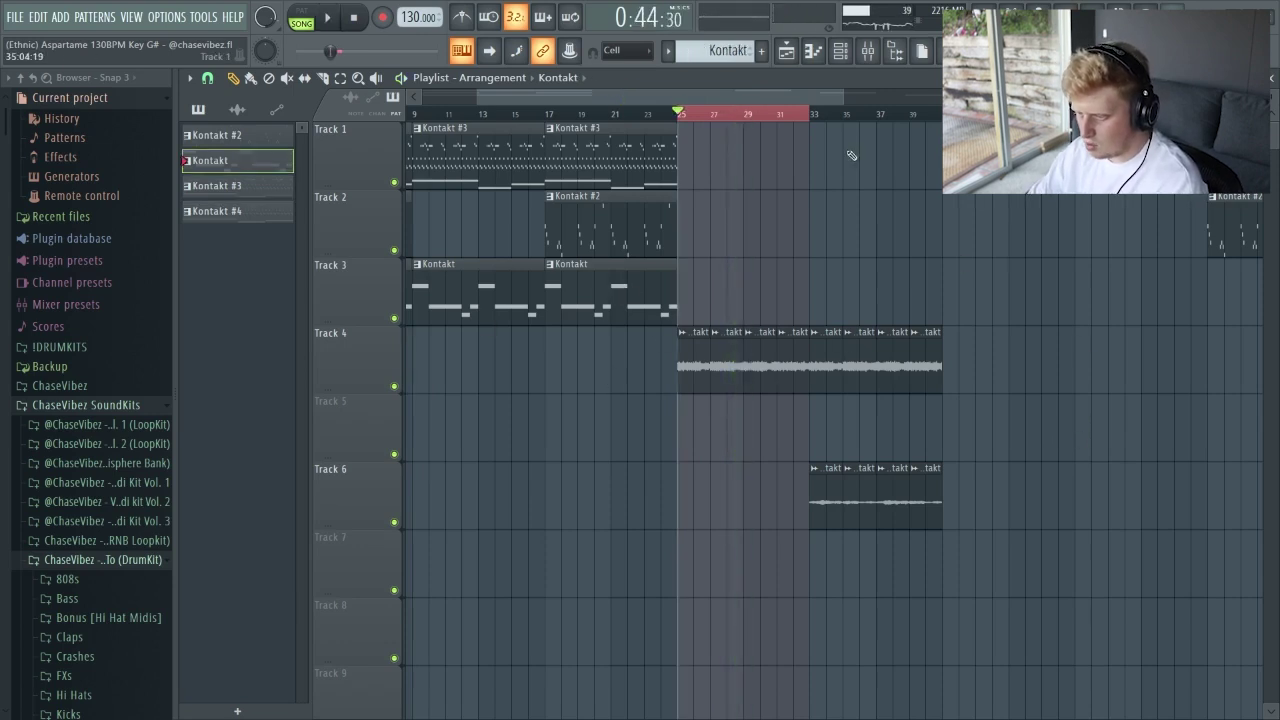
{"action": "left_click", "coordinate": [826, 118]}
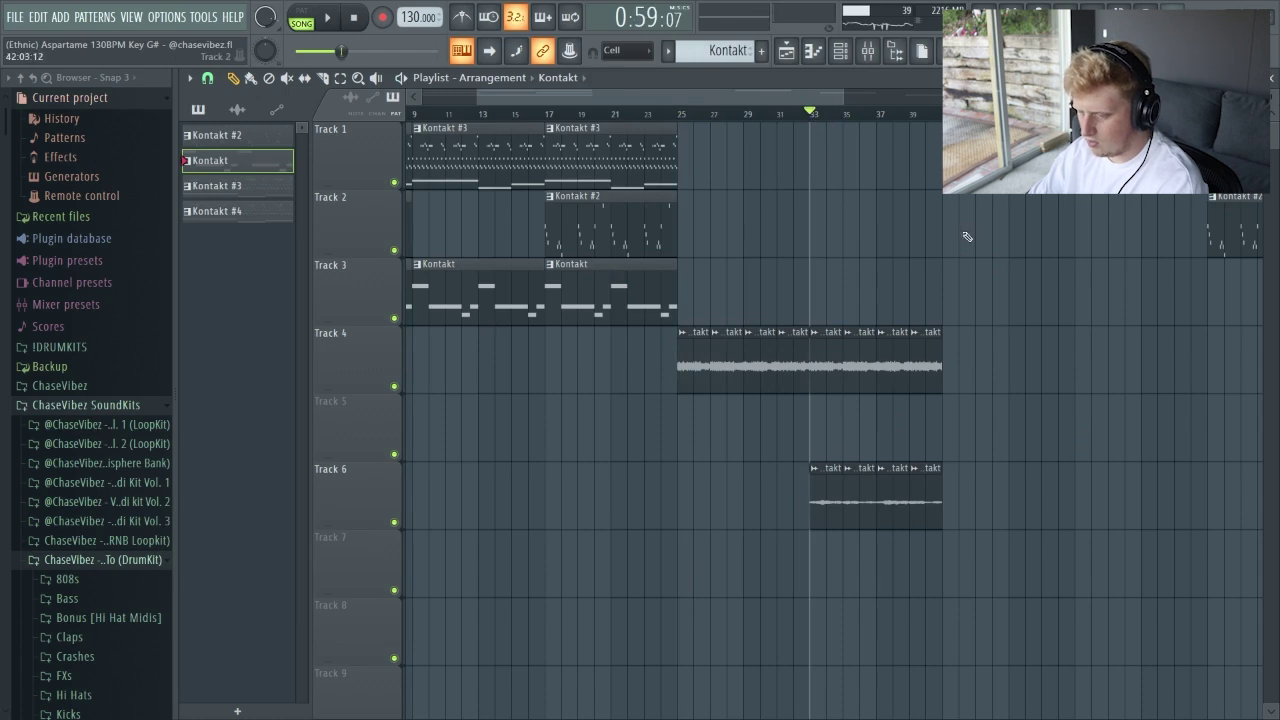
{"action": "key", "text": "space"}
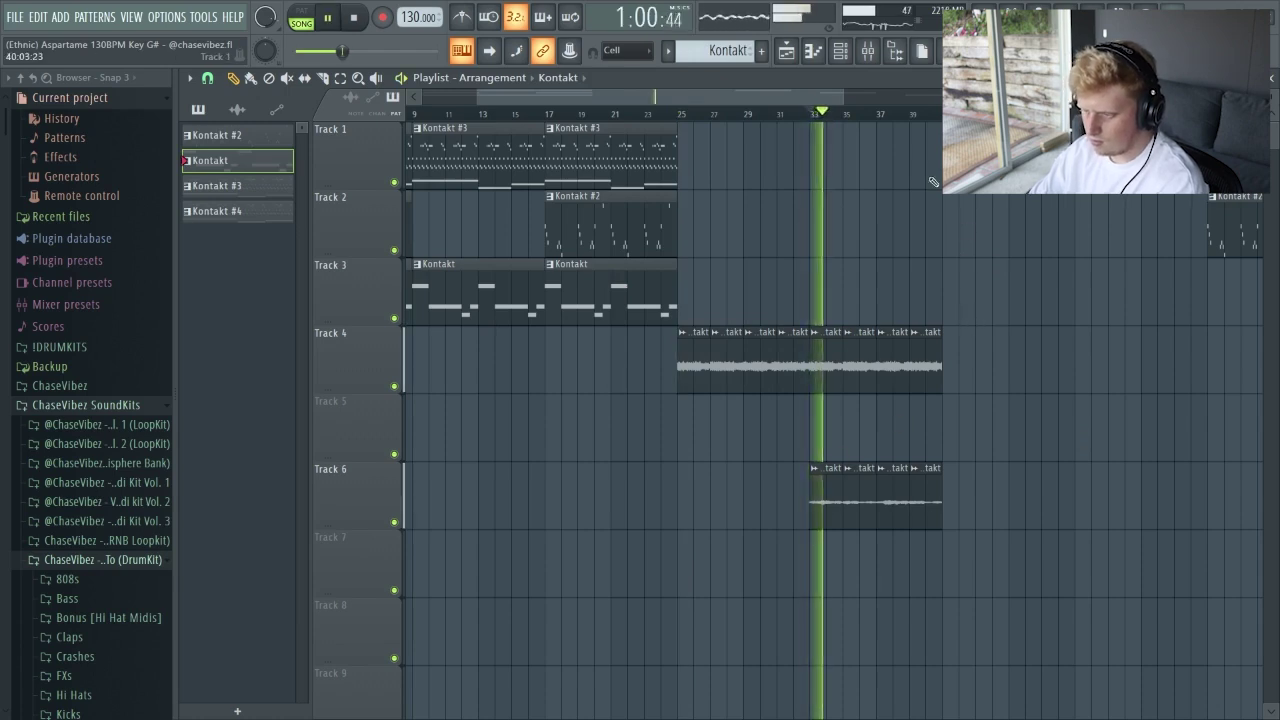
{"action": "scroll", "coordinate": [910, 120], "scroll_direction": "down", "scroll_amount": 2}
{"action": "scroll", "coordinate": [910, 120], "scroll_direction": "down", "scroll_amount": 1}
{"action": "scroll", "coordinate": [826, 101], "scroll_direction": "down", "scroll_amount": 2}
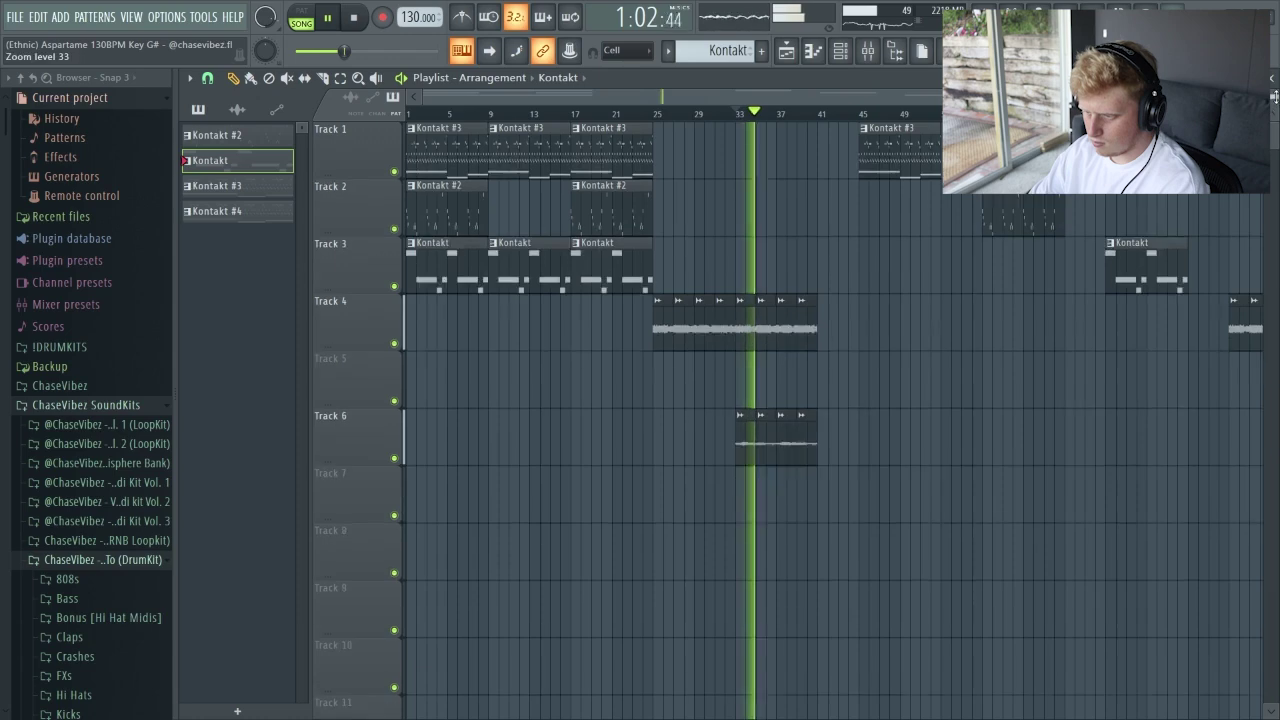
{"action": "scroll", "coordinate": [826, 101], "scroll_direction": "up", "scroll_amount": 2}
{"action": "scroll", "coordinate": [826, 101], "scroll_direction": "up", "scroll_amount": 1}
{"action": "scroll", "coordinate": [826, 101], "scroll_direction": "up", "scroll_amount": 1}
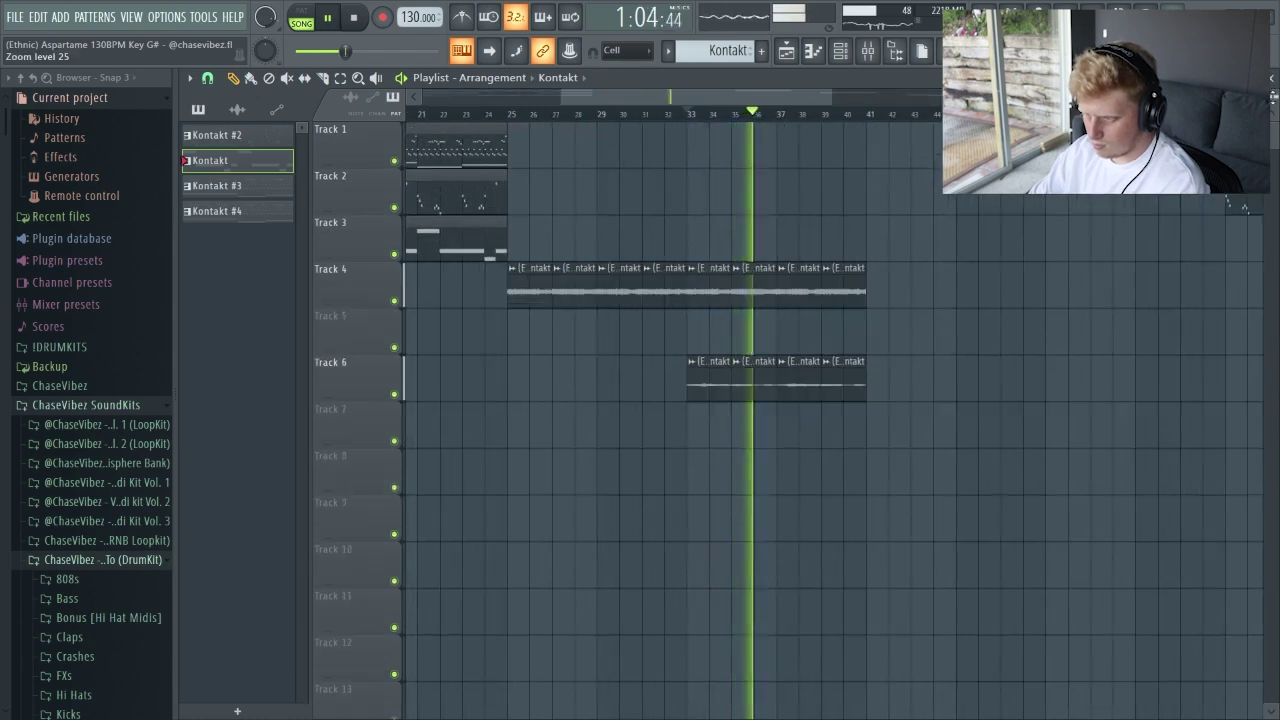
{"action": "scroll", "coordinate": [826, 101], "scroll_direction": "up", "scroll_amount": 1}
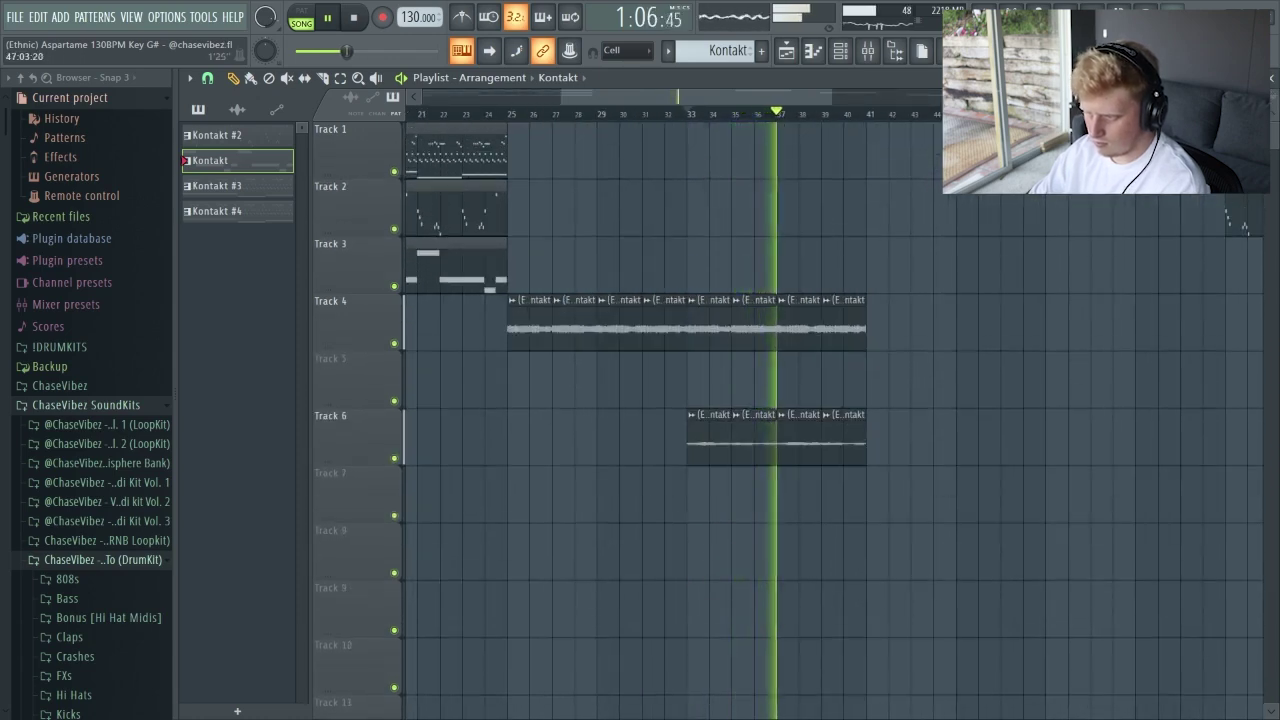
{"action": "scroll", "coordinate": [826, 110], "scroll_direction": "down", "scroll_amount": 1}
{"action": "left_click", "coordinate": [945, 310]}
{"action": "right_click", "coordinate": [945, 310]}
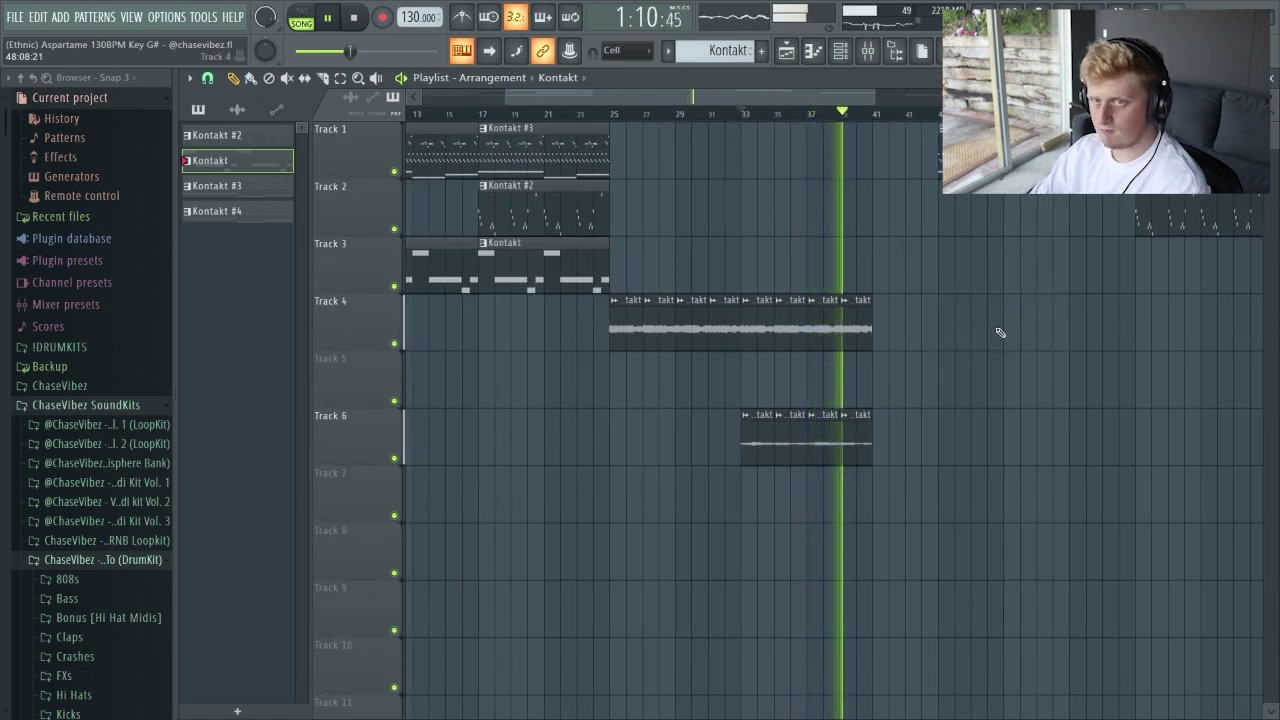
{"action": "scroll", "coordinate": [891, 115], "scroll_direction": "down", "scroll_amount": 2}
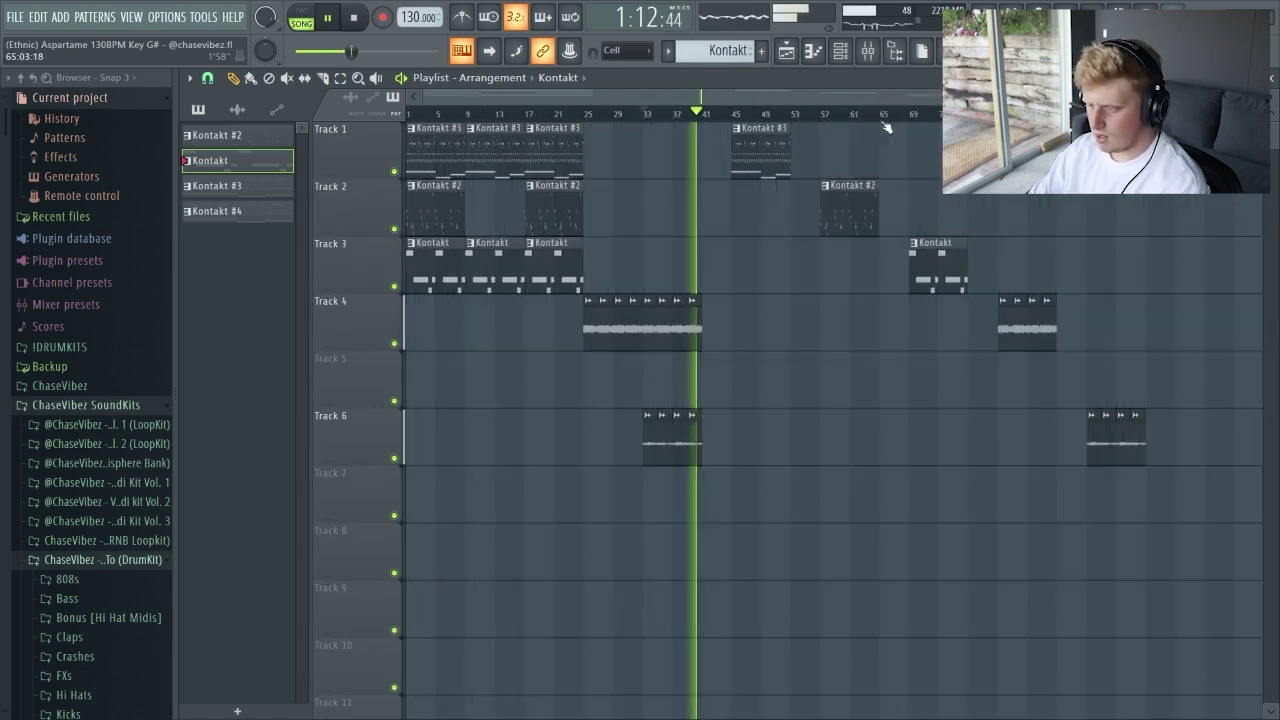
{"action": "left_click", "coordinate": [640, 114]}
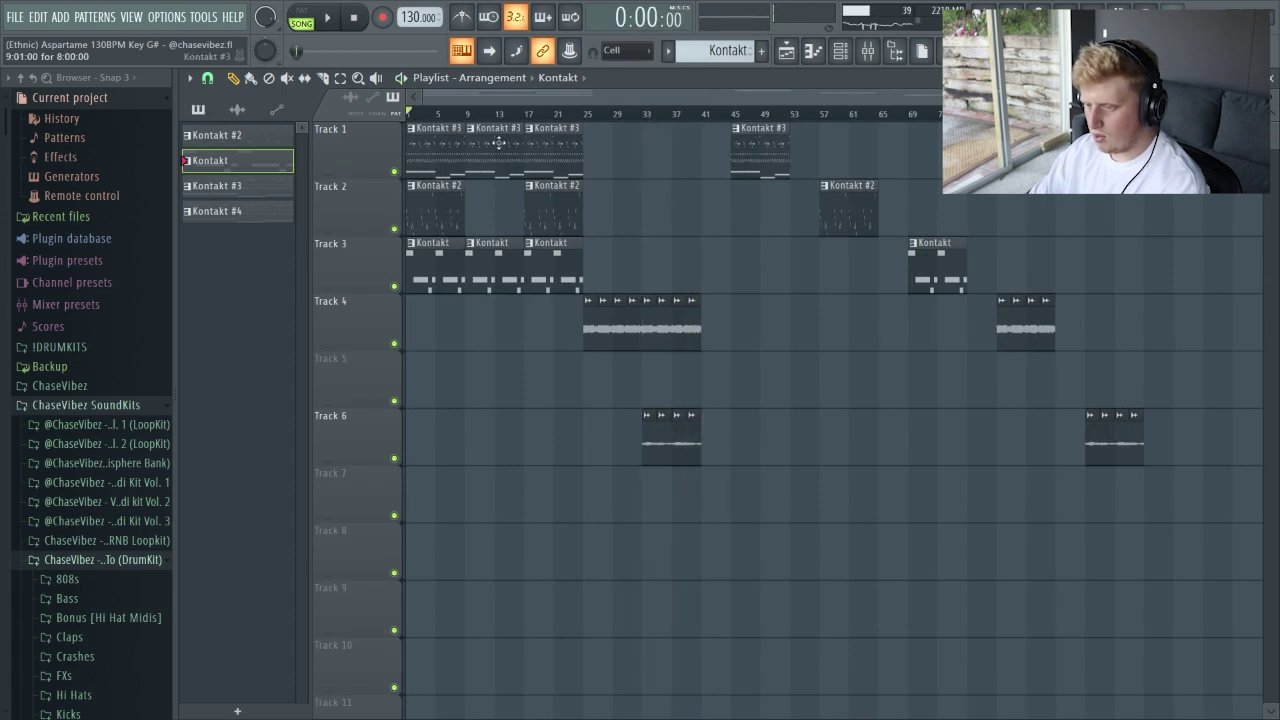
{"action": "mouse_move", "coordinate": [466, 114]}
{"action": "left_mouse_down"}
{"action": "mouse_move", "coordinate": [565, 143]}
{"action": "mouse_move", "coordinate": [700, 114]}
{"action": "left_mouse_up"}
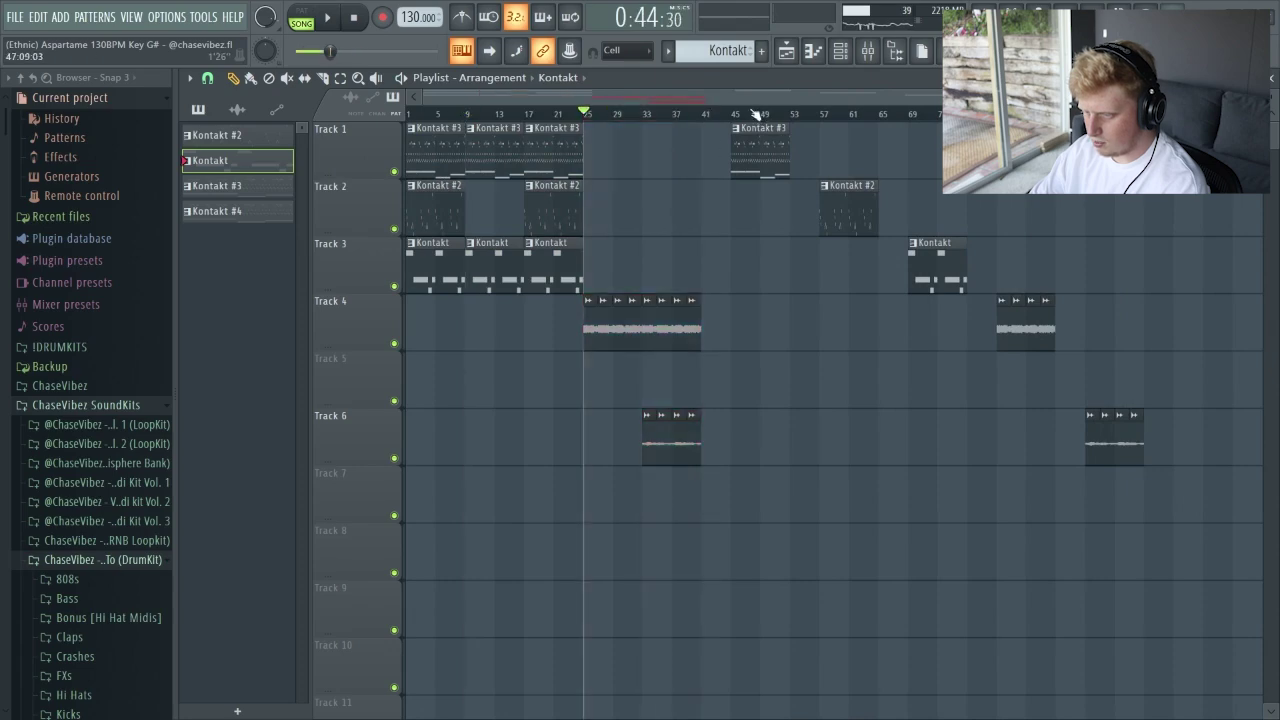
{"action": "scroll", "coordinate": [714, 113], "scroll_direction": "up", "scroll_amount": 2}
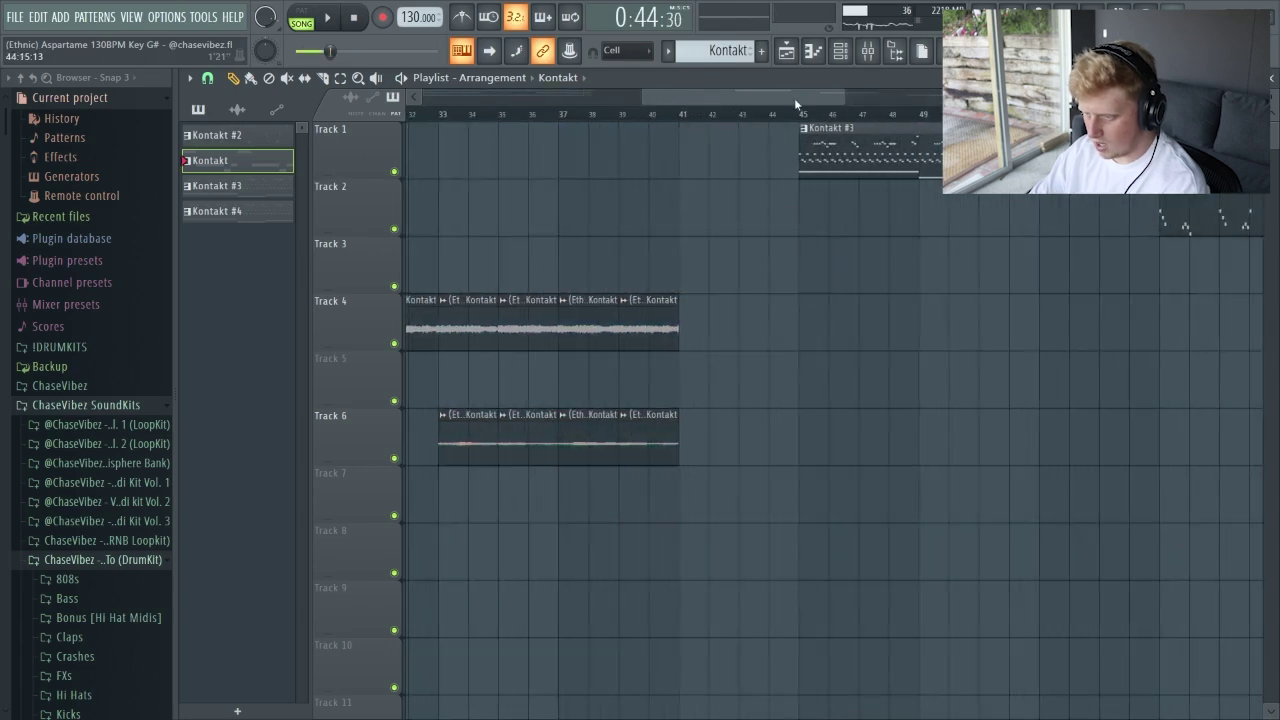
{"action": "scroll", "coordinate": [805, 118], "scroll_direction": "down", "scroll_amount": 1}
{"action": "scroll", "coordinate": [805, 118], "scroll_direction": "down", "scroll_amount": 1}
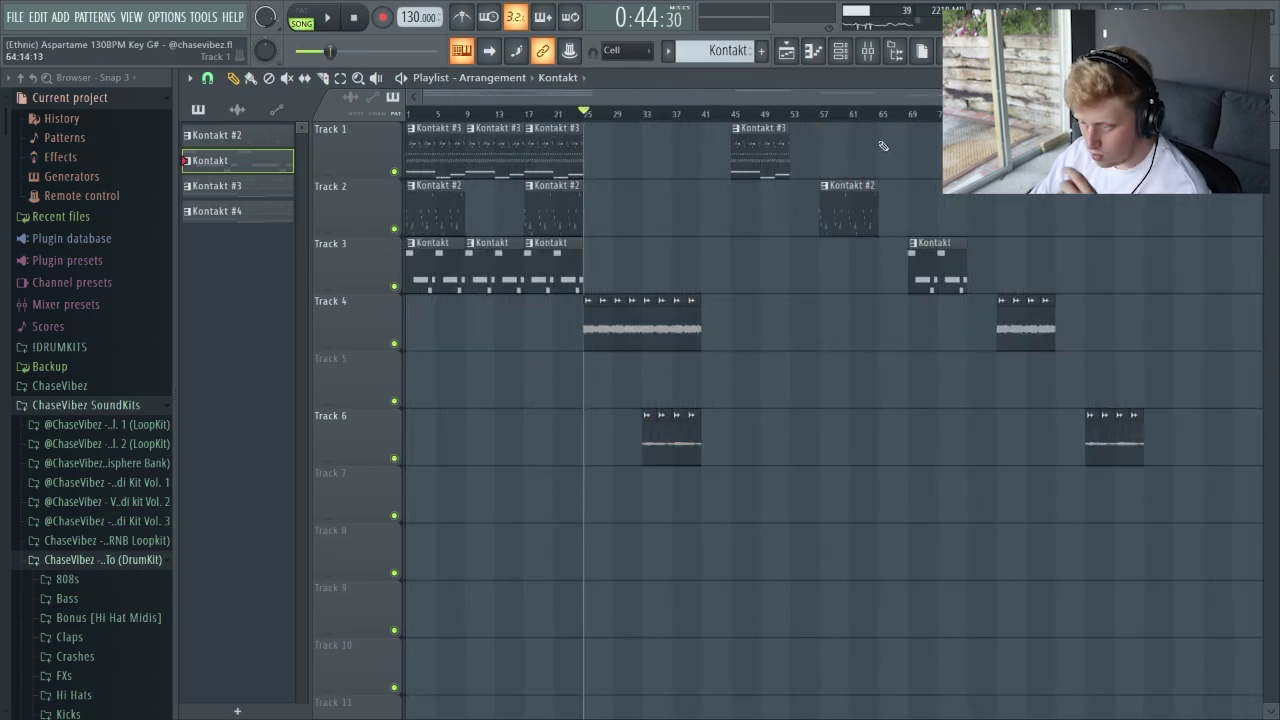